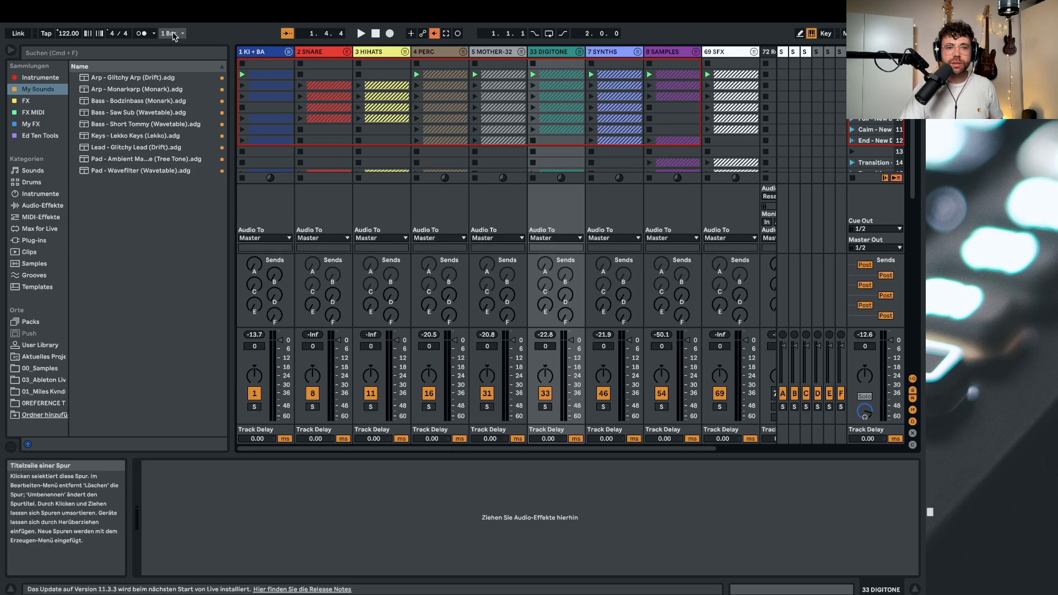
Review the audio settings and the MIDI port Track, Sync and Remote settings for the Elektron Digitone in the preferences
{"action": "mouse_move", "coordinate": [79, 10]}
{"action": "left_click", "coordinate": [45, 12]}
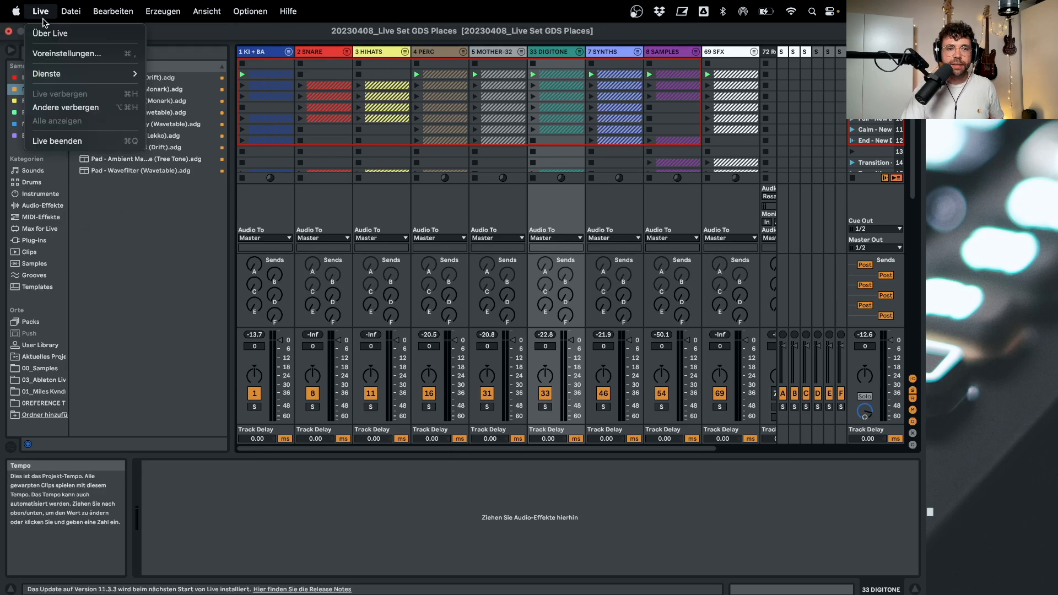
{"action": "left_click", "coordinate": [53, 53]}
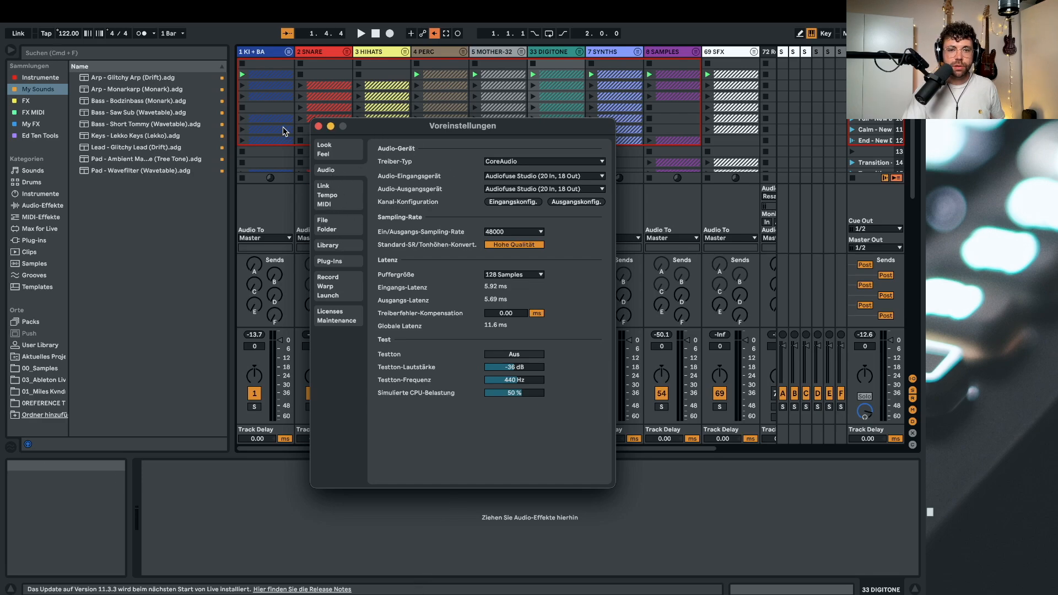
{"action": "left_click", "coordinate": [327, 197]}
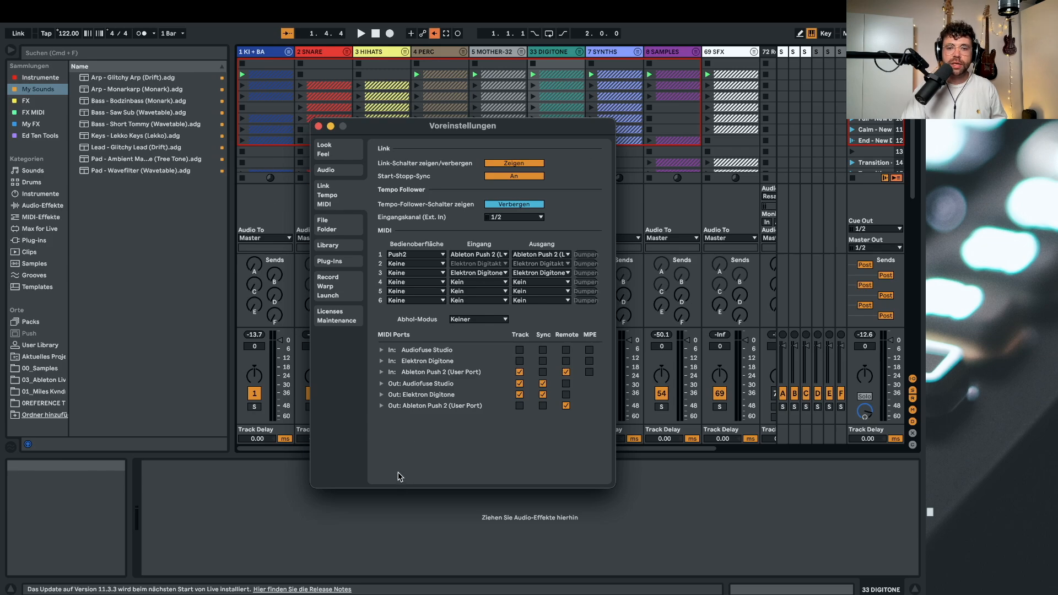
{"action": "key", "text": "Escape"}
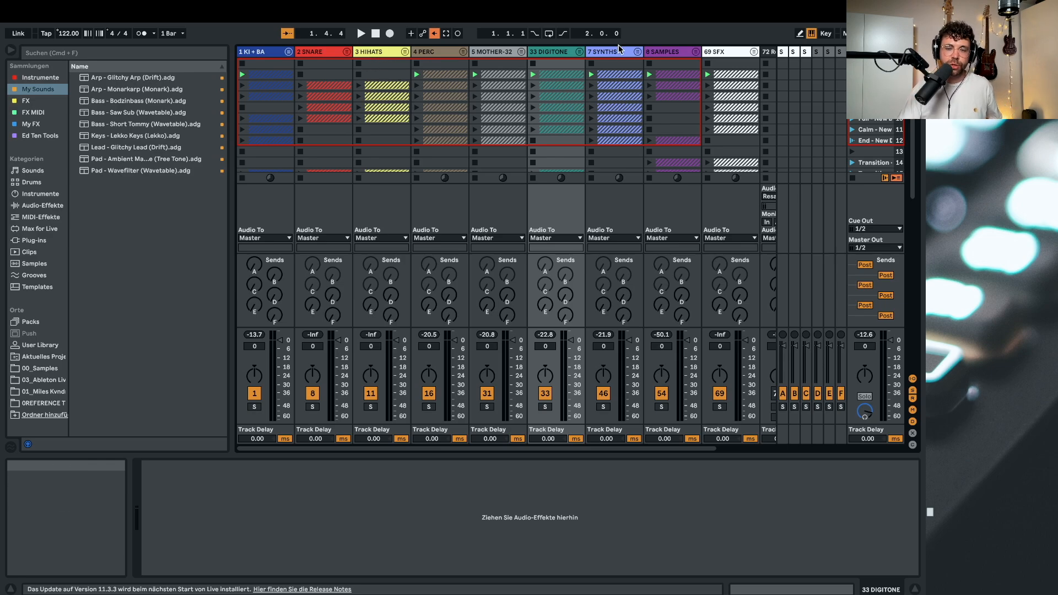
Unfold the 33 DIGITONE group and select its 45 DN Overbridge track to show the device chain
{"action": "left_click", "coordinate": [580, 52]}
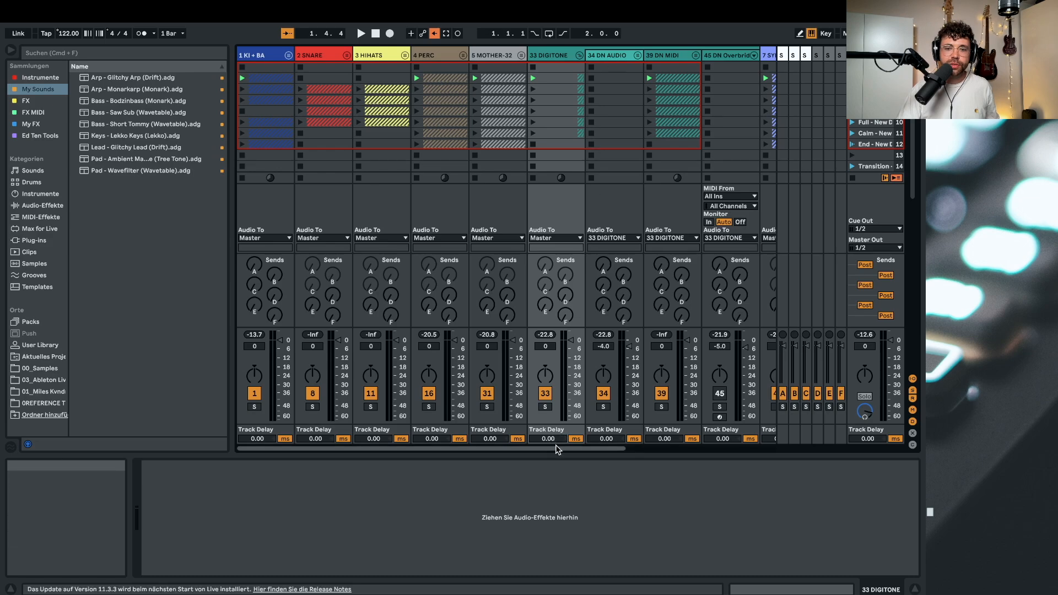
{"action": "left_click_drag", "start_coordinate": [555, 447], "coordinate": [647, 448]}
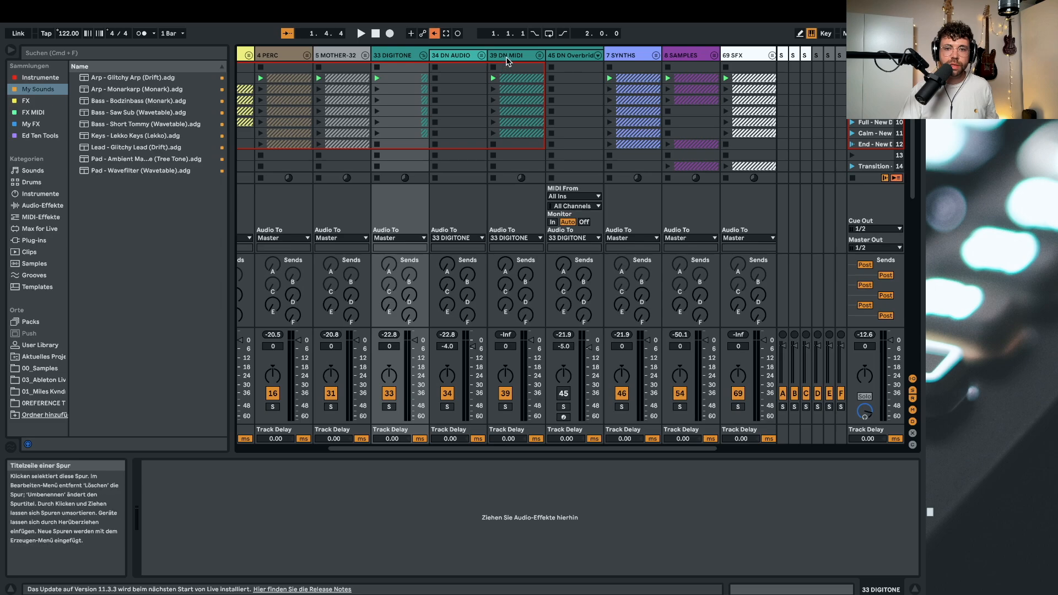
{"action": "left_click_drag", "start_coordinate": [564, 448], "coordinate": [579, 448]}
{"action": "left_click", "coordinate": [550, 56]}
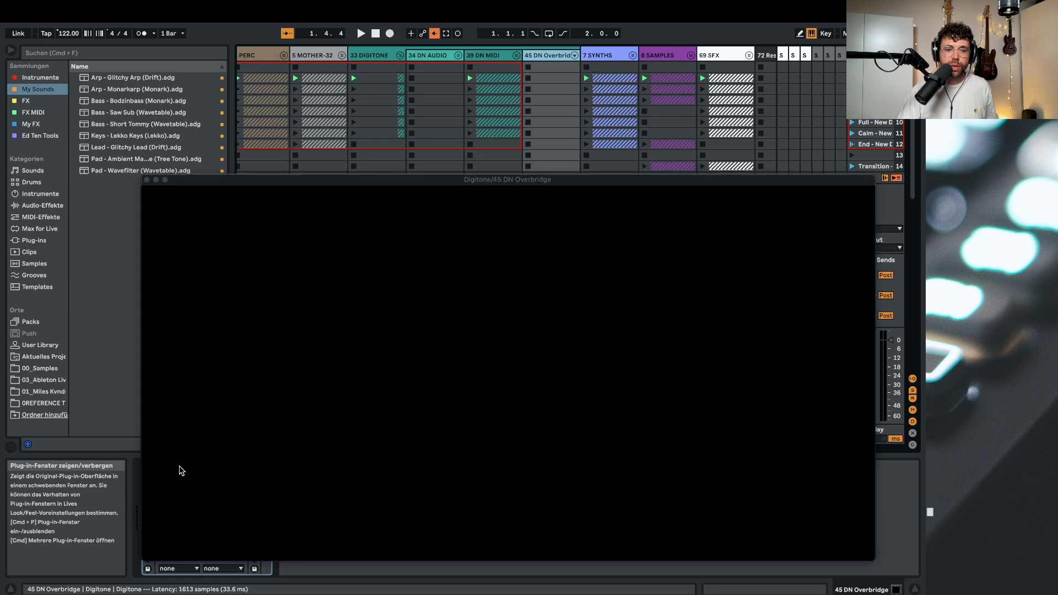
Inspect the Digitone Overbridge plug-in interface and the Saturator settings on the 45 DN Overbridge track
{"action": "left_click", "coordinate": [181, 466]}
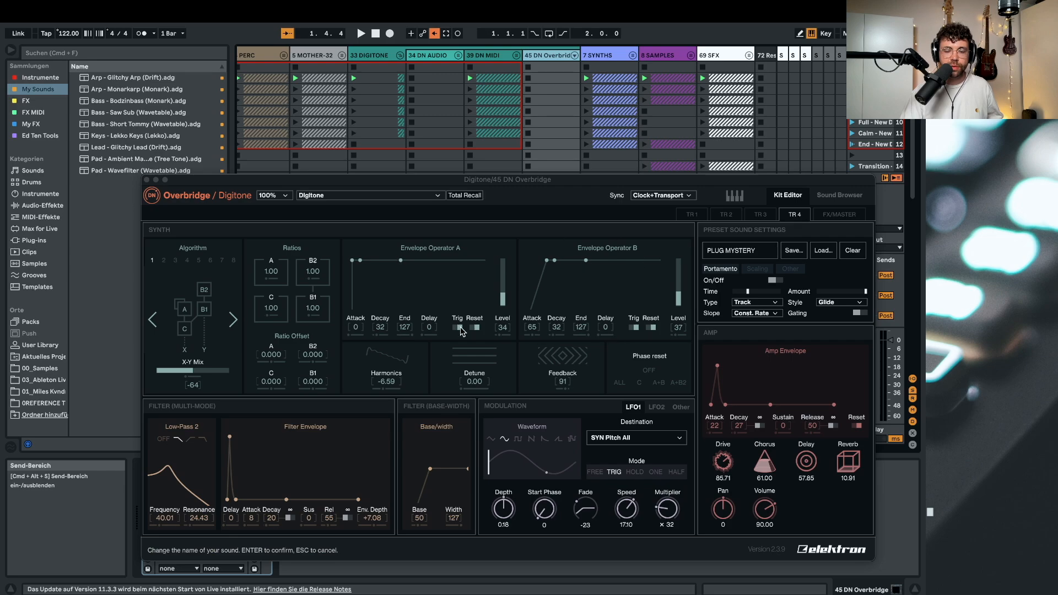
{"action": "left_click", "coordinate": [146, 180]}
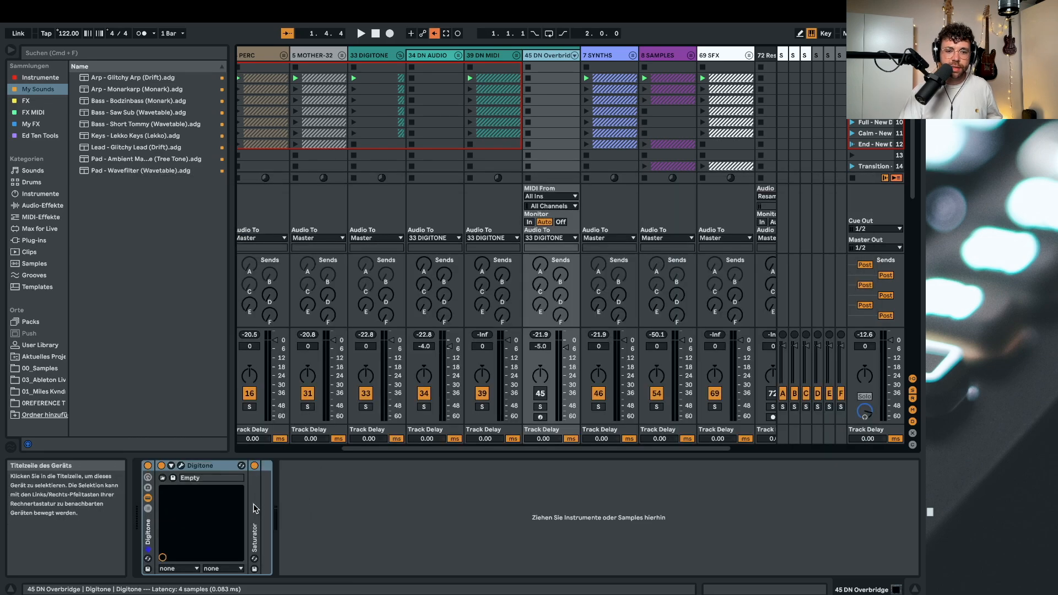
{"action": "double_click", "coordinate": [255, 512]}
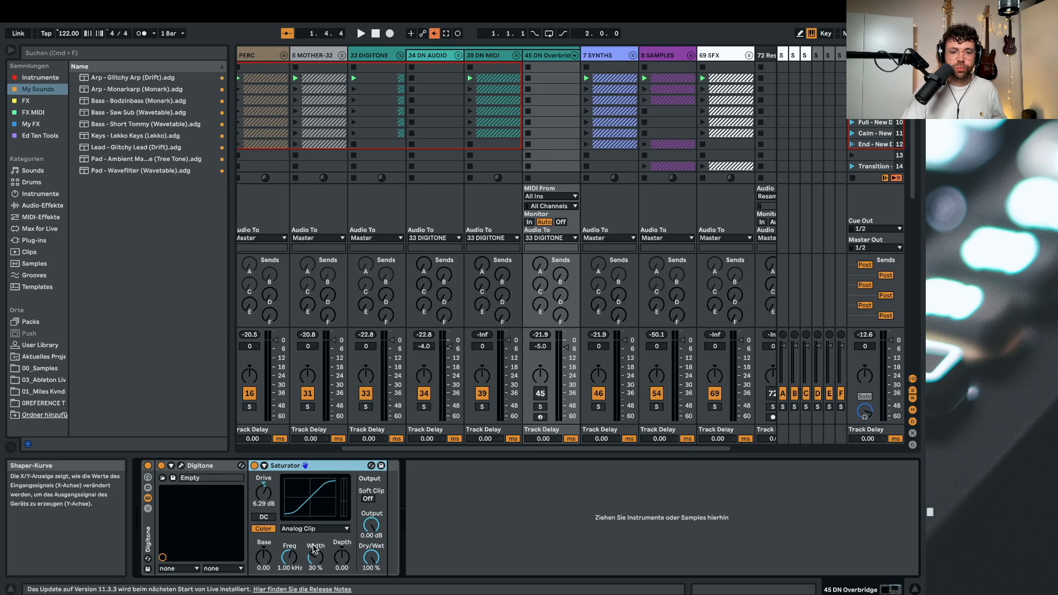
{"action": "double_click", "coordinate": [325, 468]}
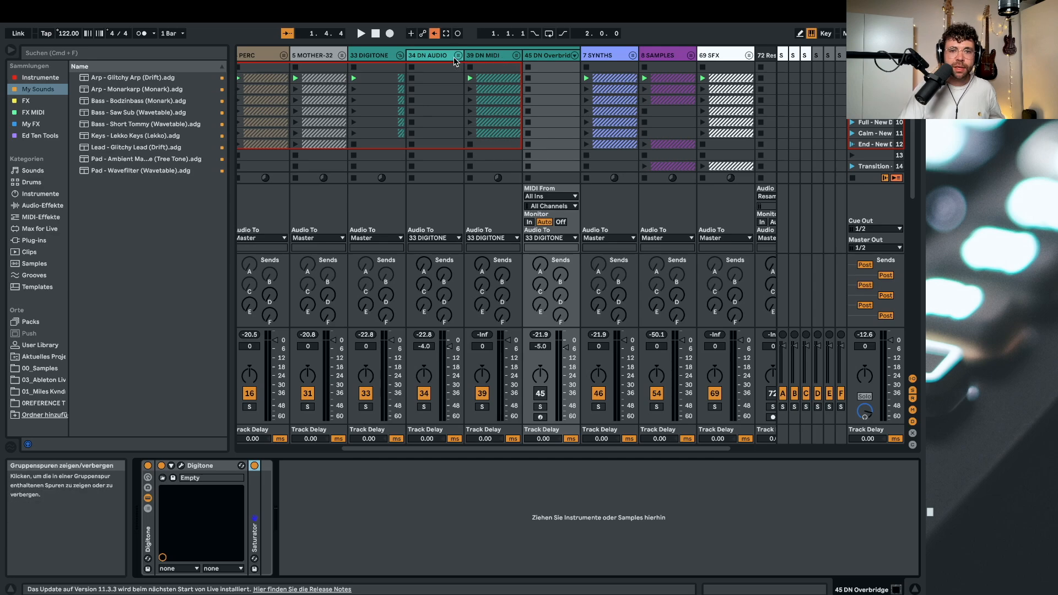
Unfold the 39 DN MIDI group and inspect the notes of the Pad New Dawn and Plug New Dawn clips
{"action": "left_click", "coordinate": [575, 55]}
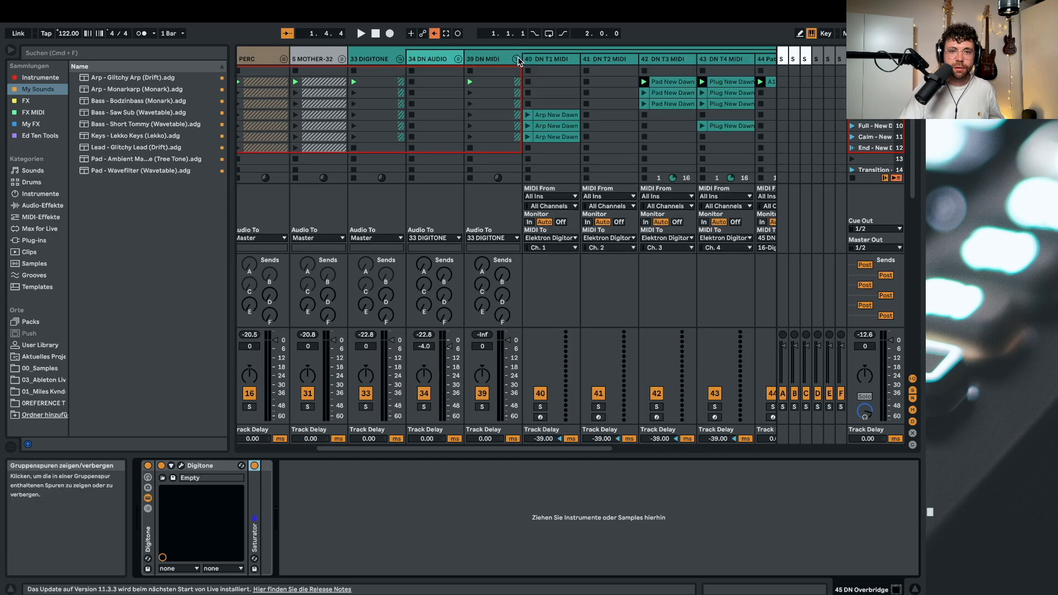
{"action": "left_click_drag", "start_coordinate": [513, 448], "coordinate": [579, 448]}
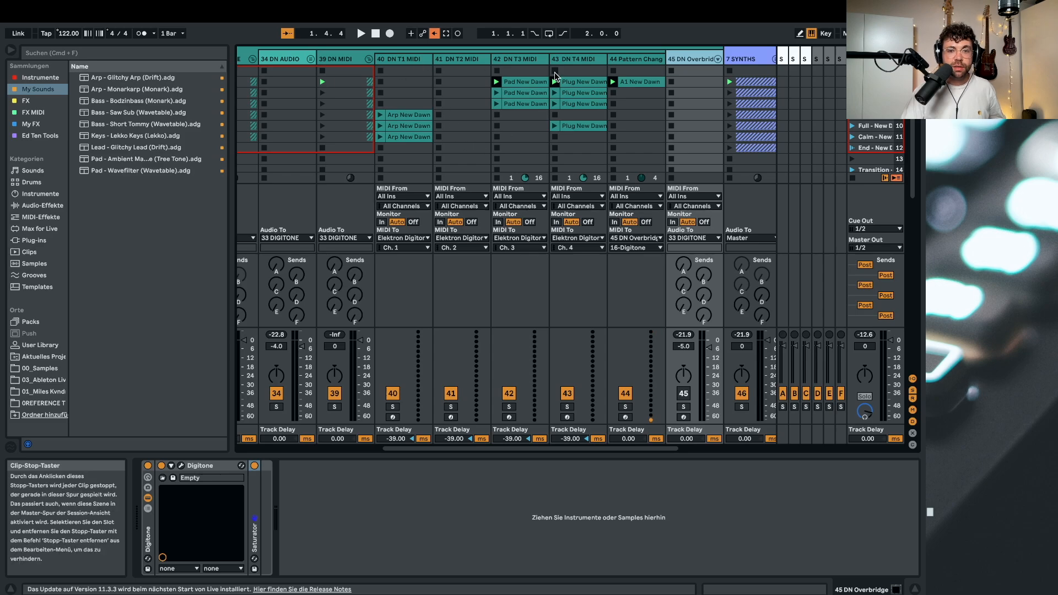
{"action": "left_click", "coordinate": [523, 82]}
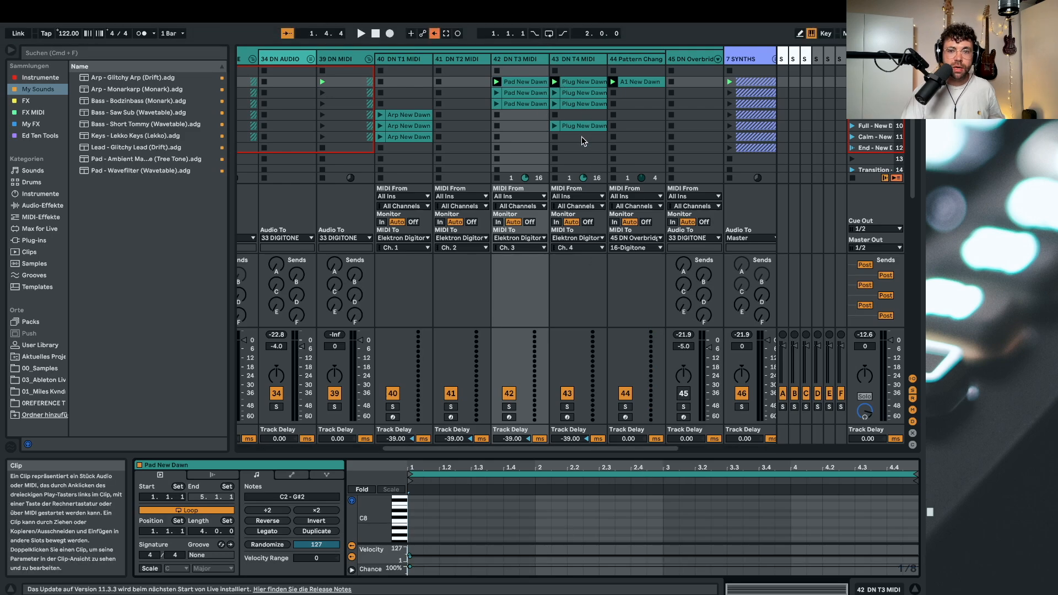
{"action": "left_click", "coordinate": [579, 82]}
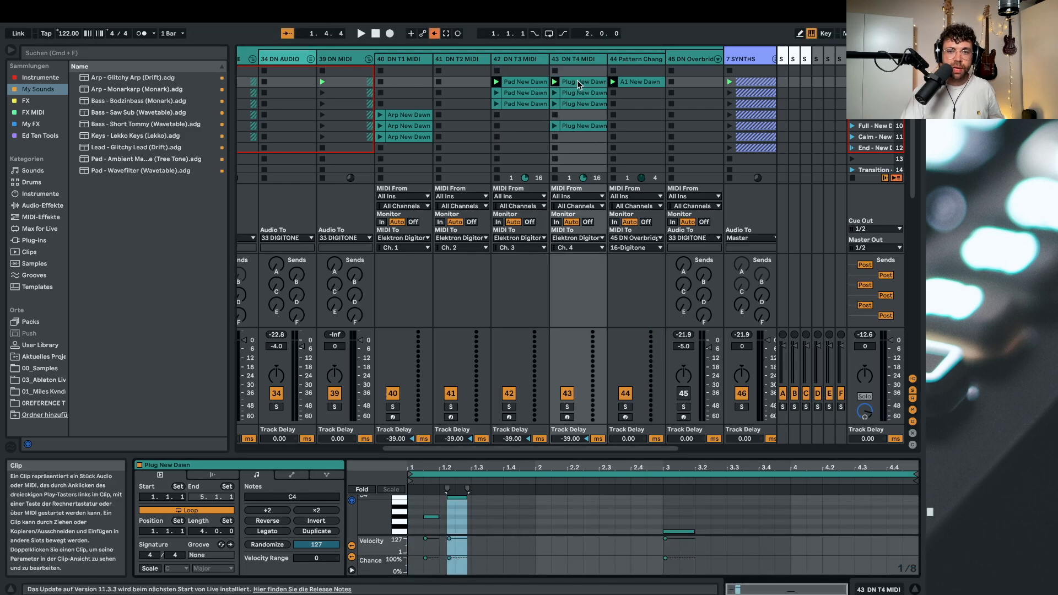
{"action": "left_click", "coordinate": [533, 91]}
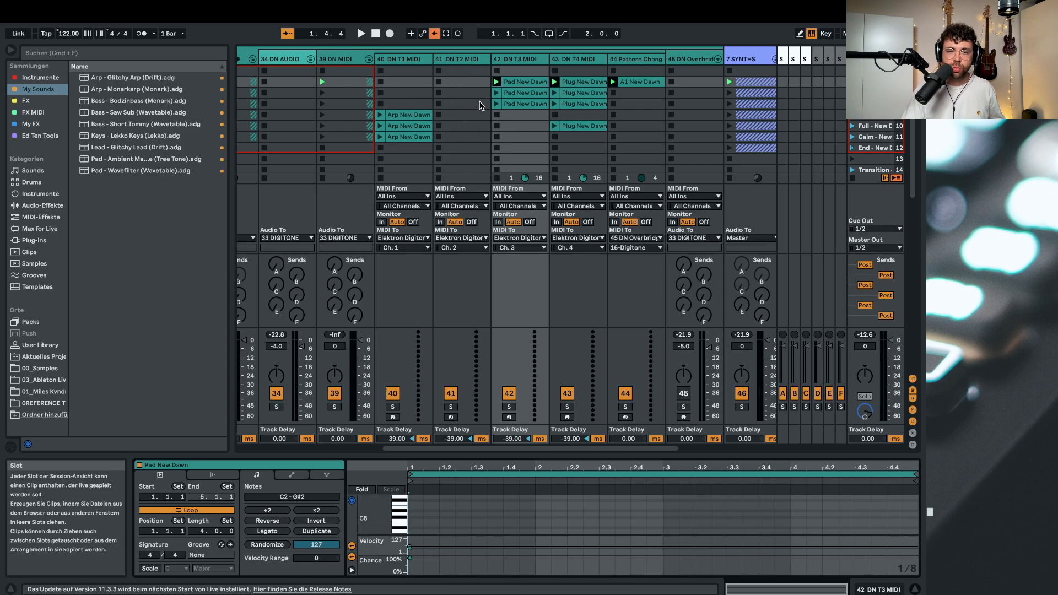
Browse the Digitone MIDI and pattern change clips across all the songs, and play back the New Dawn clips
{"action": "scroll", "coordinate": [483, 118], "scroll_direction": "down", "scroll_amount": 1}
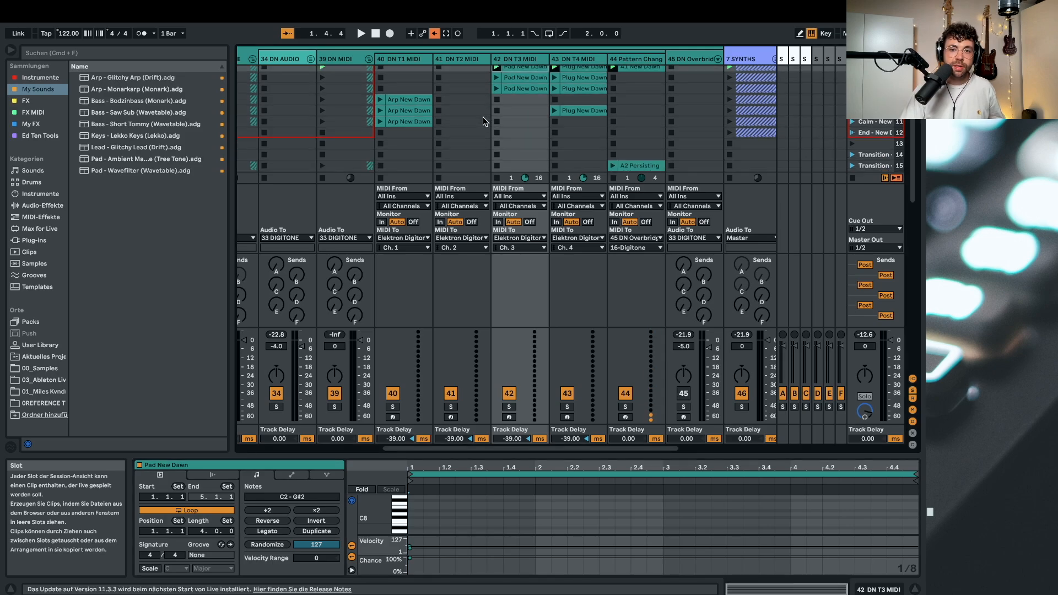
{"action": "scroll", "coordinate": [483, 117], "scroll_direction": "down", "scroll_amount": 20}
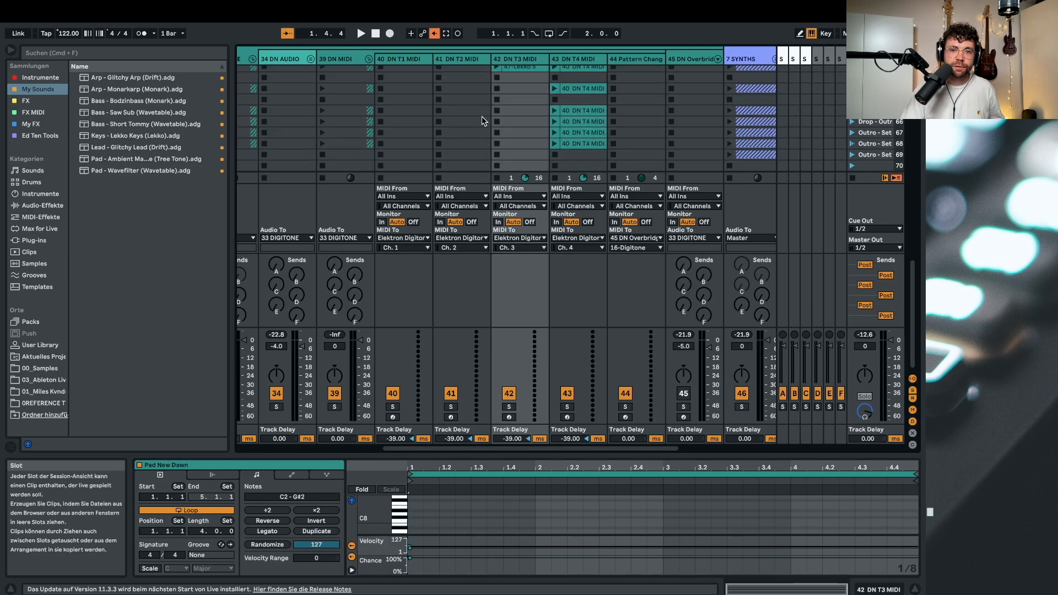
{"action": "scroll", "coordinate": [482, 117], "scroll_direction": "up", "scroll_amount": 20}
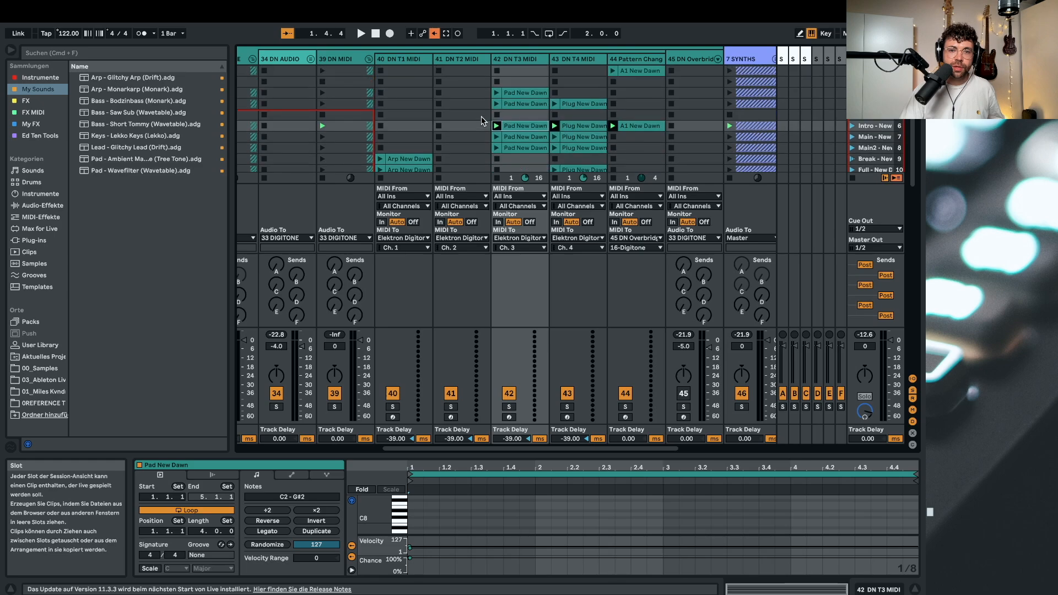
{"action": "scroll", "coordinate": [481, 120], "scroll_direction": "down", "scroll_amount": 20}
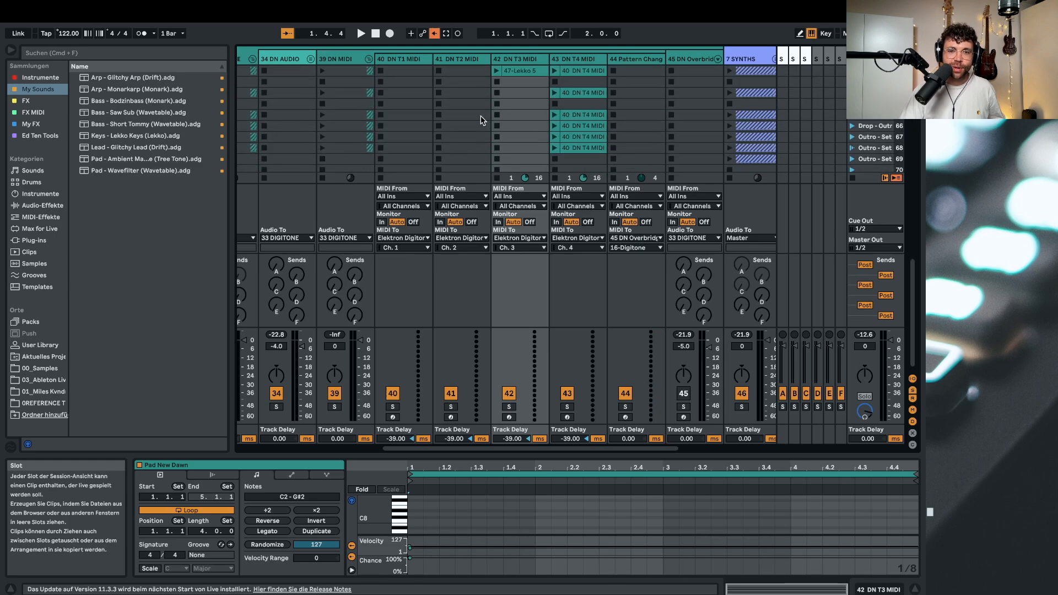
{"action": "scroll", "coordinate": [481, 120], "scroll_direction": "up", "scroll_amount": 4}
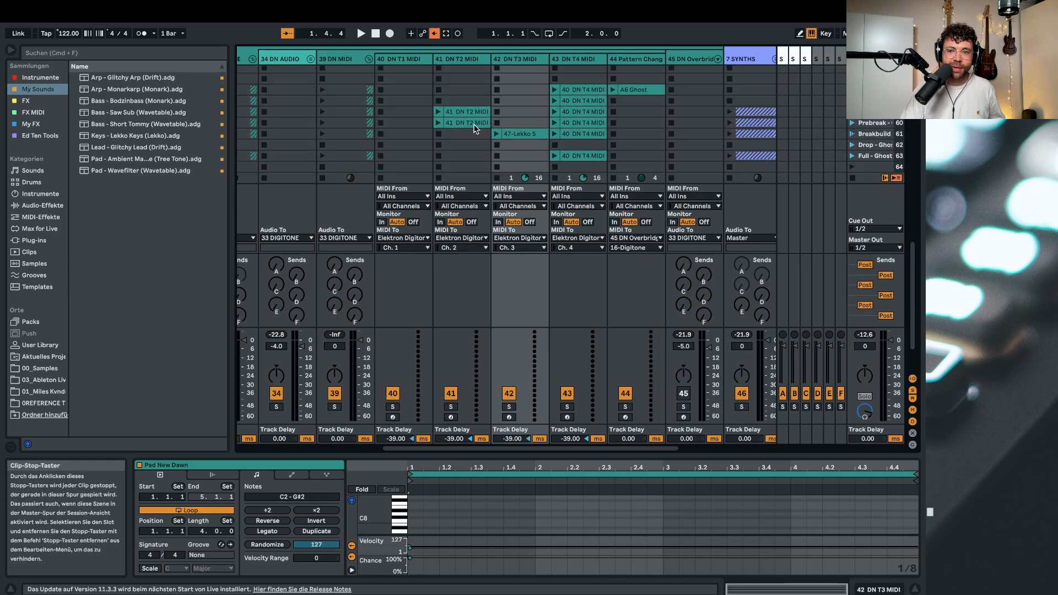
{"action": "scroll", "coordinate": [465, 108], "scroll_direction": "up", "scroll_amount": 20}
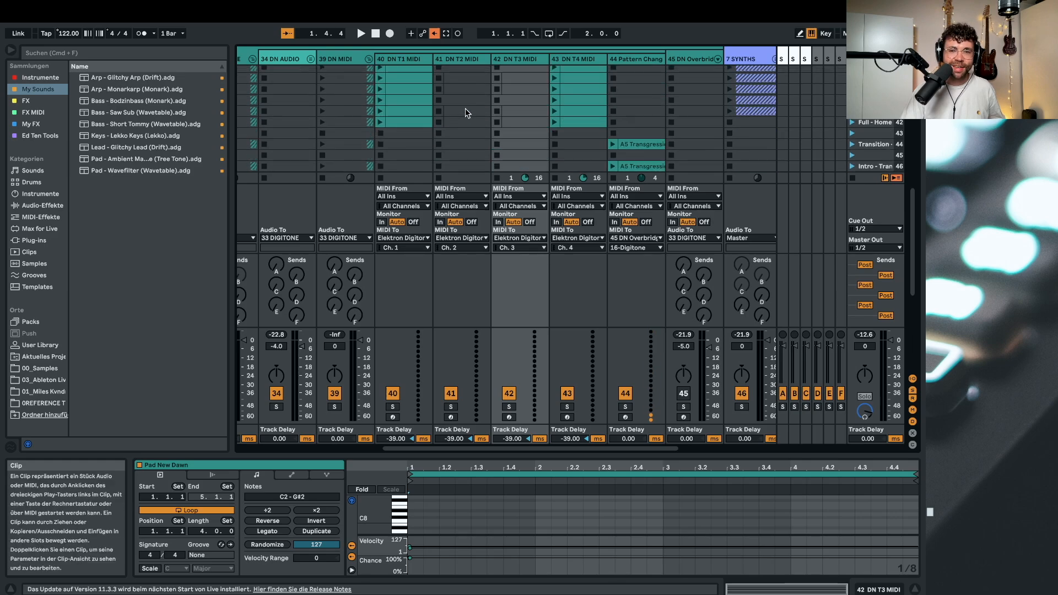
{"action": "scroll", "coordinate": [465, 108], "scroll_direction": "up", "scroll_amount": 10}
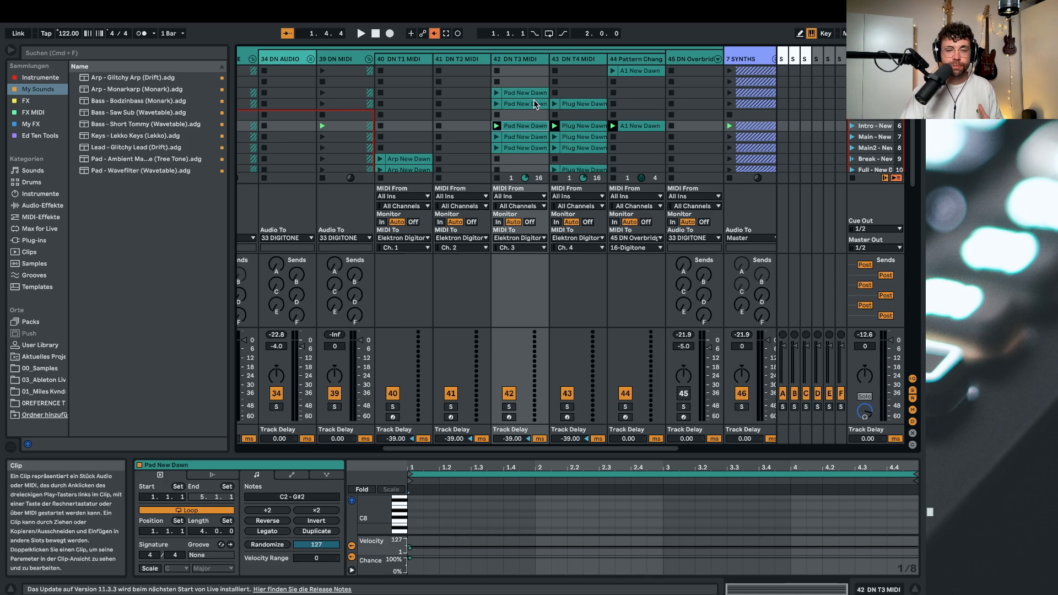
{"action": "scroll", "coordinate": [443, 108], "scroll_direction": "down", "scroll_amount": 2}
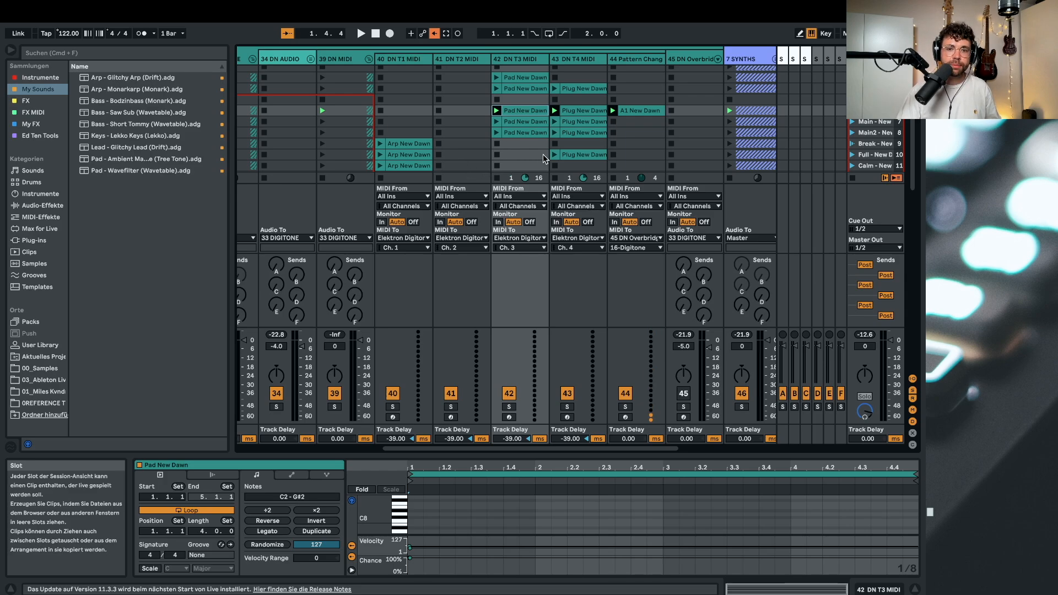
{"action": "key", "text": "space"}
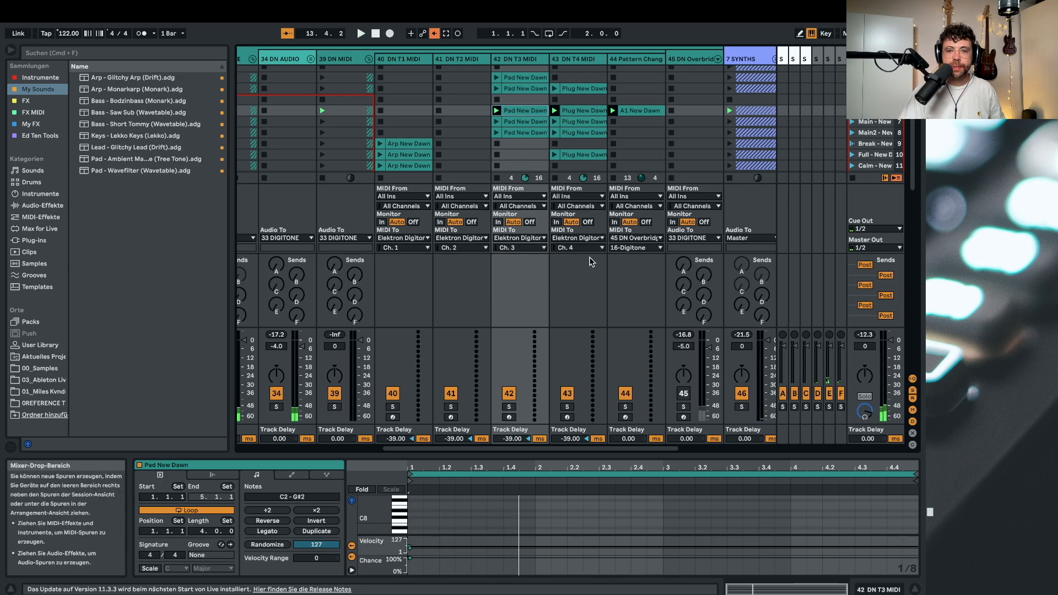
Check the MIDI output options of the 40 DN T1 MIDI track, and toggle the track delay section off and on
{"action": "left_click", "coordinate": [418, 238]}
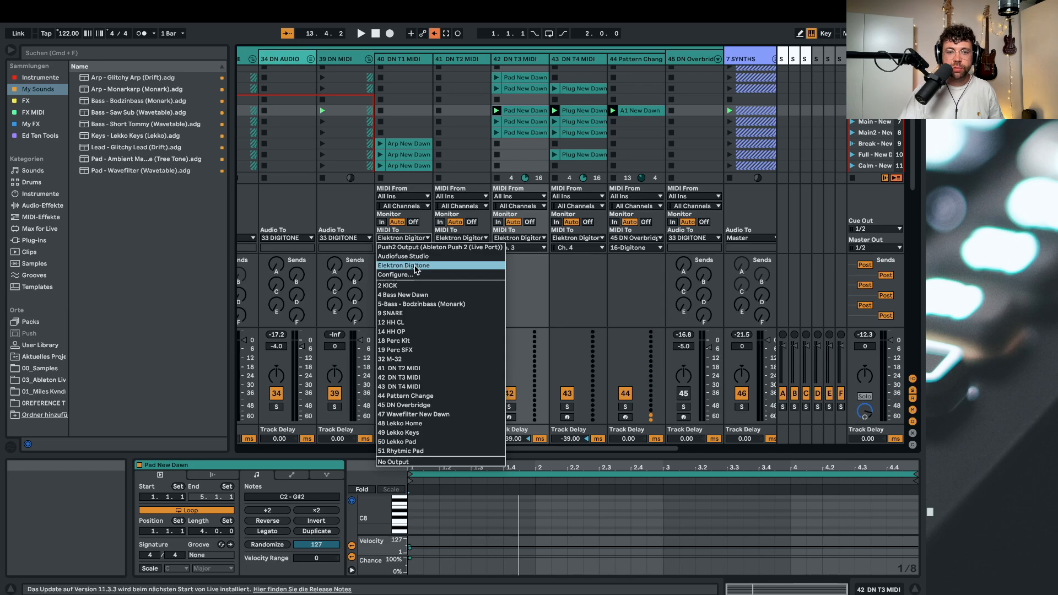
{"action": "left_click", "coordinate": [399, 238]}
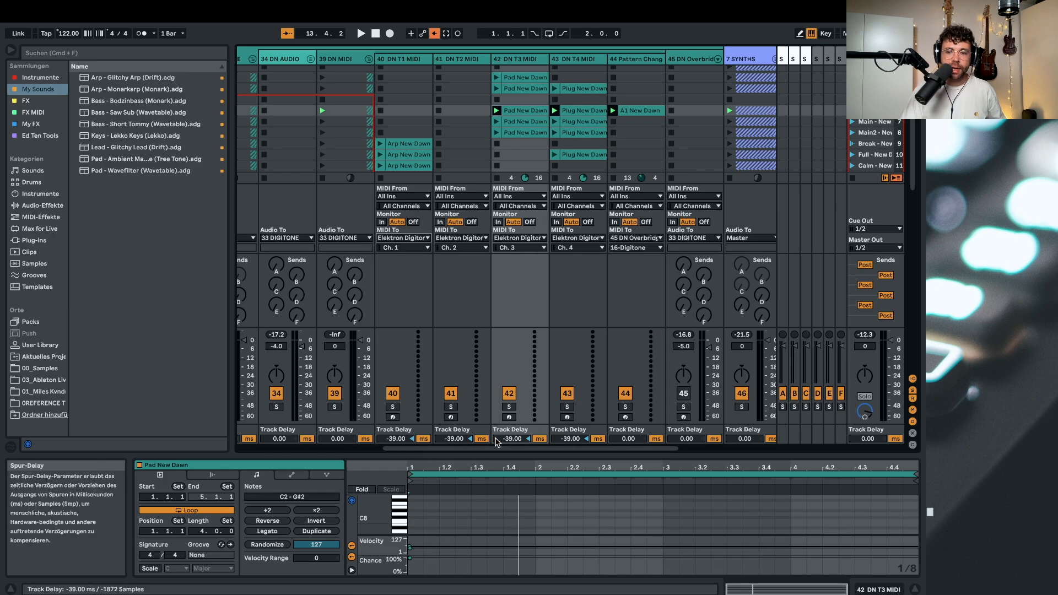
{"action": "left_click", "coordinate": [913, 423]}
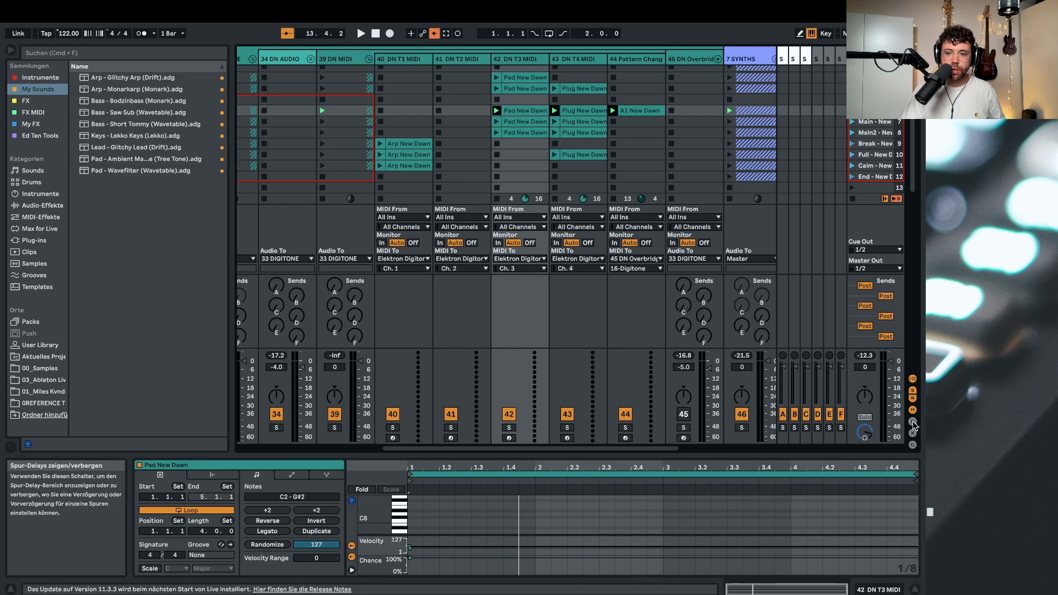
{"action": "left_click", "coordinate": [913, 423]}
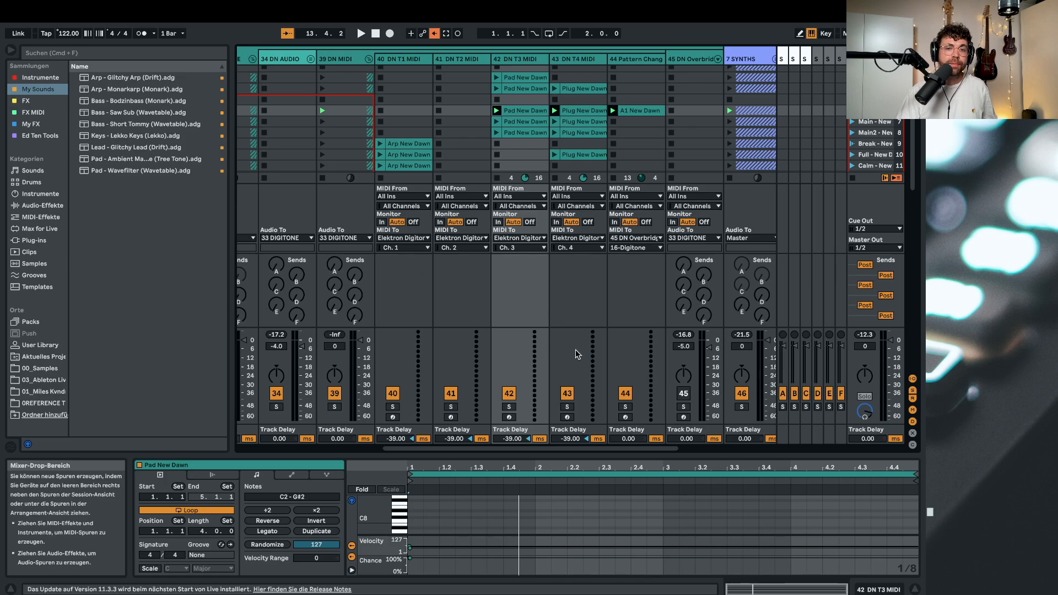
Fold the 39 DN MIDI group and unfold the 34 DN AUDIO group
{"action": "left_click", "coordinate": [369, 59]}
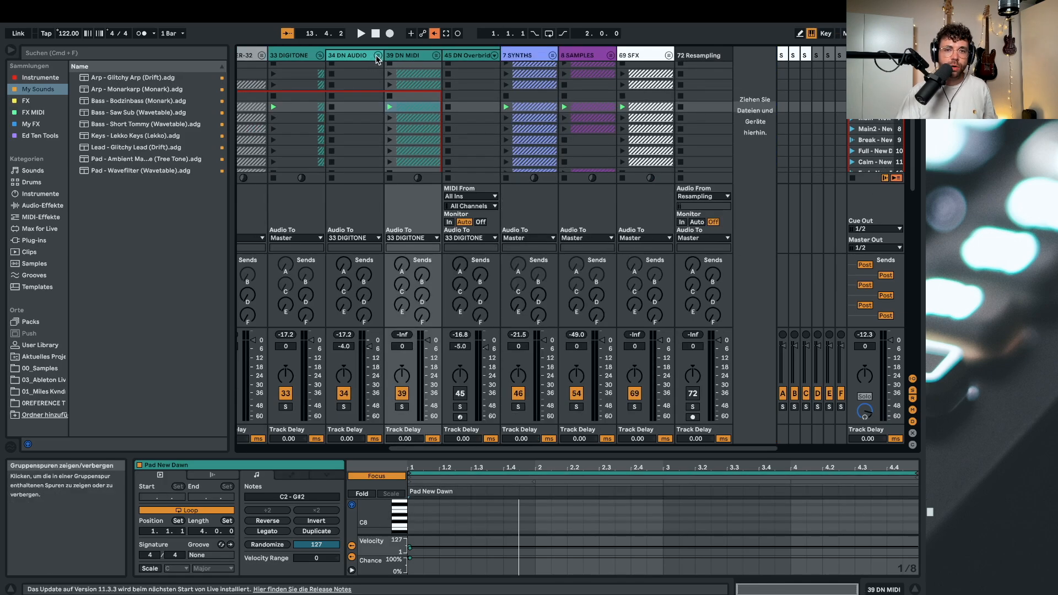
{"action": "left_click", "coordinate": [377, 56]}
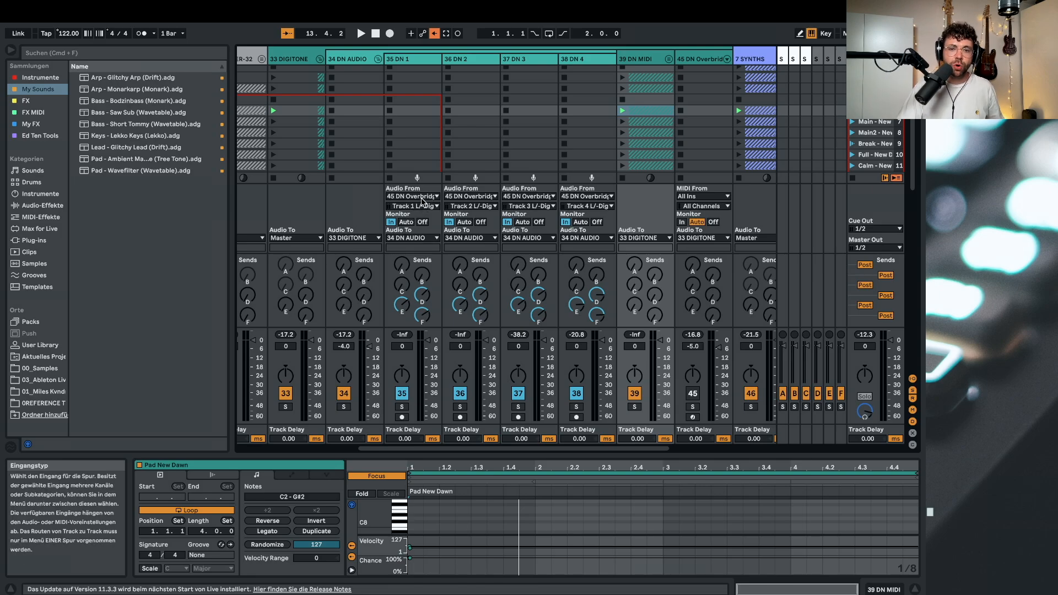
Check the audio input source and channel options of the 35 DN 1 track
{"action": "left_click", "coordinate": [423, 197]}
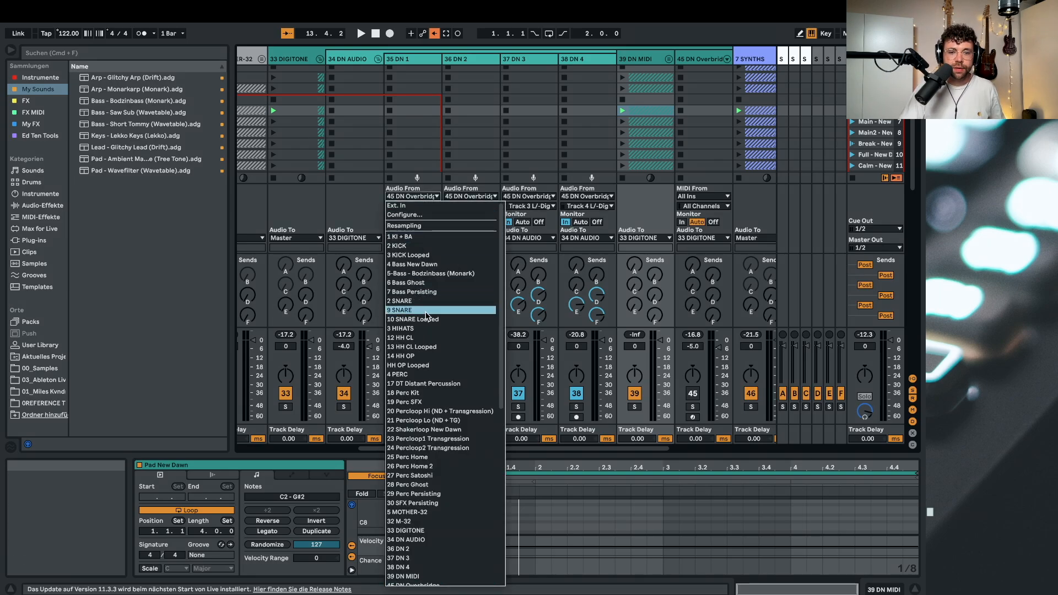
{"action": "scroll", "coordinate": [433, 425], "scroll_direction": "down", "scroll_amount": 6}
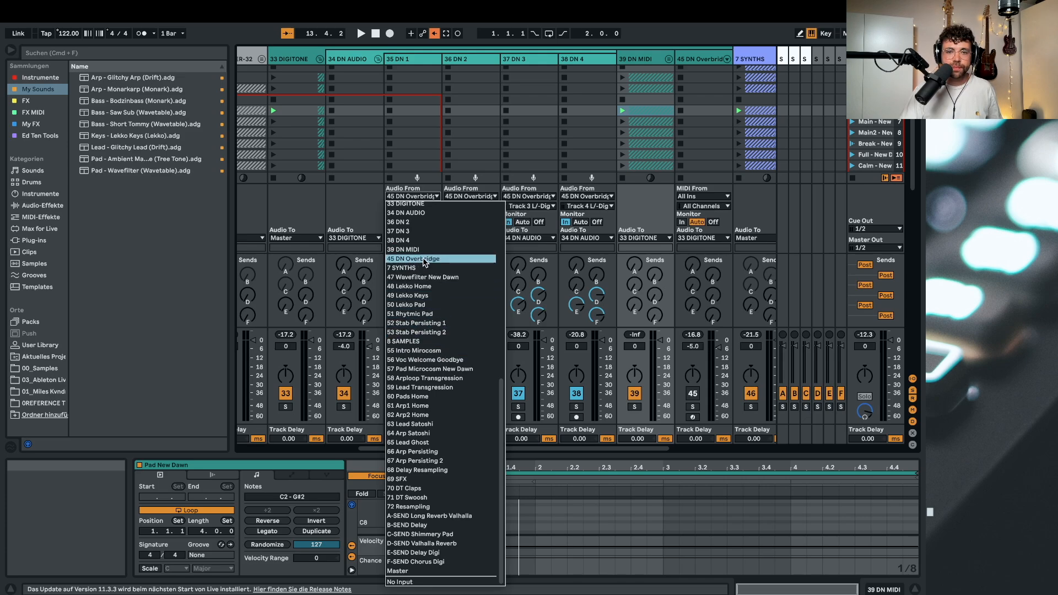
{"action": "left_click", "coordinate": [426, 200]}
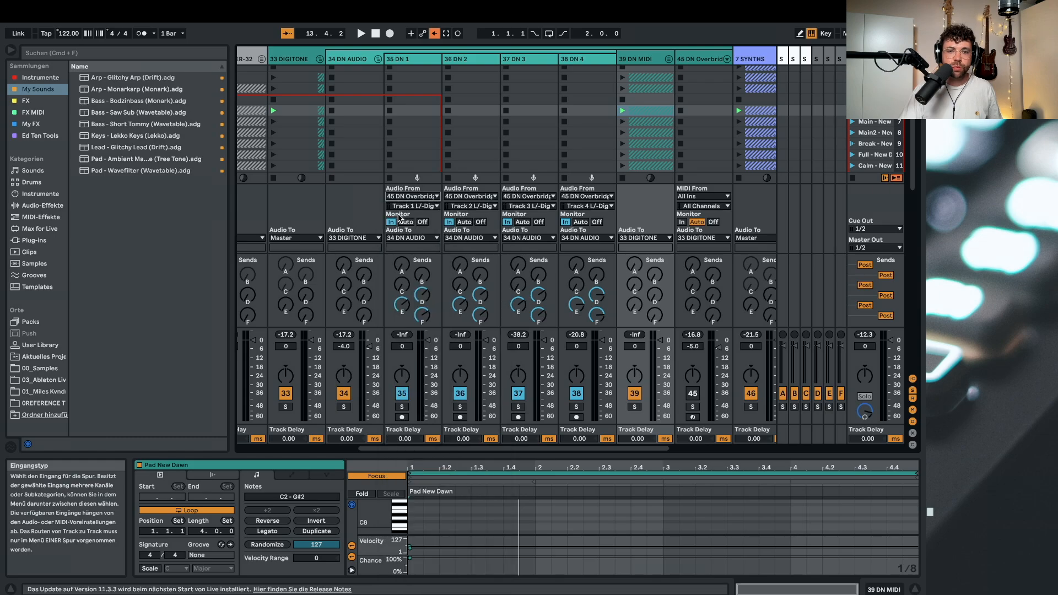
{"action": "left_click", "coordinate": [409, 207]}
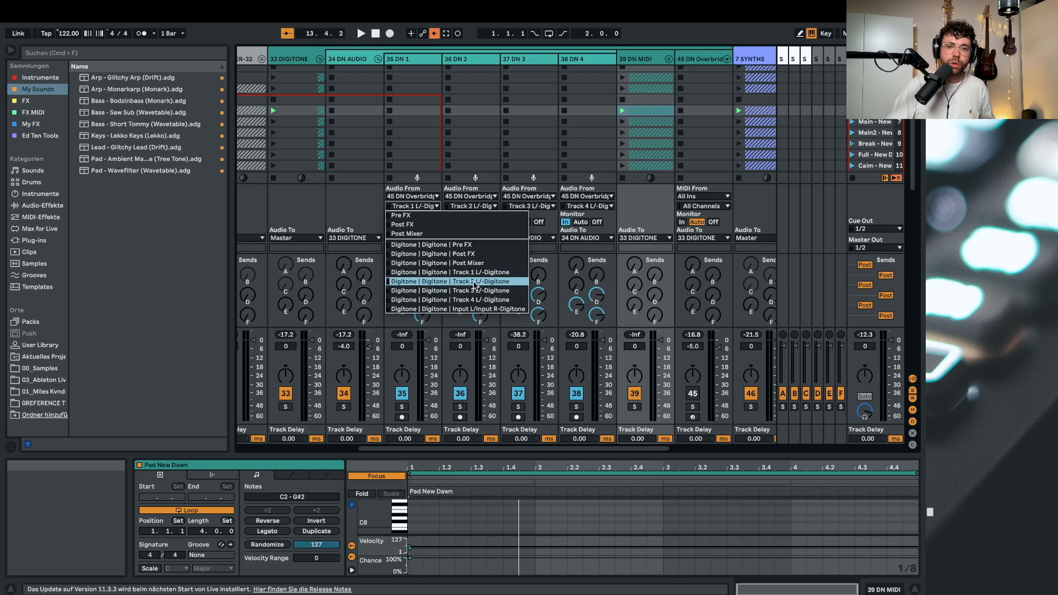
{"action": "left_click", "coordinate": [411, 207]}
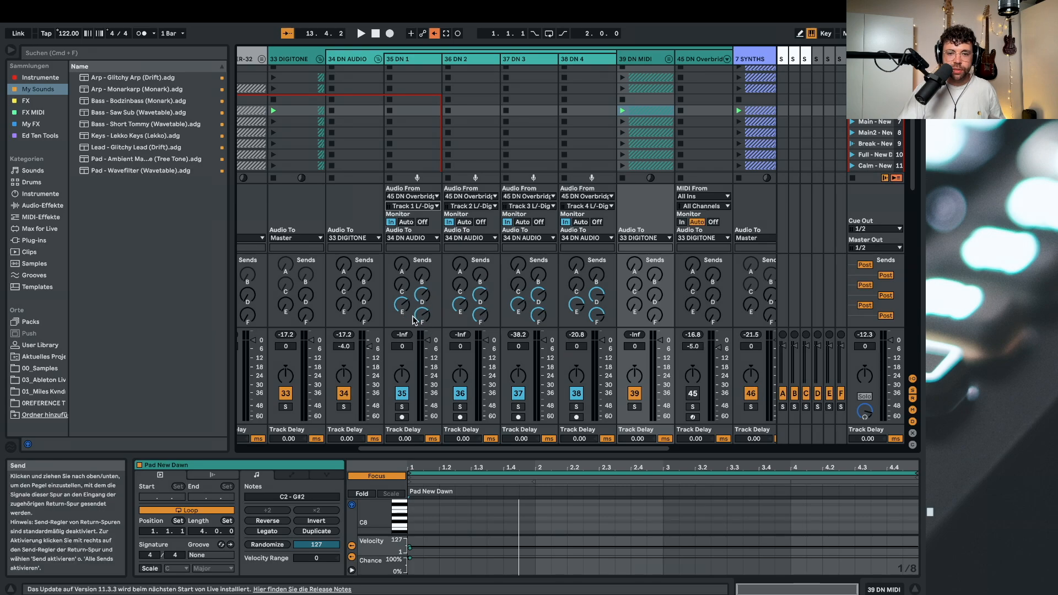
Inspect the effect chains of the D-SEND Valhalla Reverb, E-SEND Delay Digi and F-SEND Chorus Digi return tracks
{"action": "left_click", "coordinate": [818, 59]}
{"action": "left_click", "coordinate": [818, 59]}
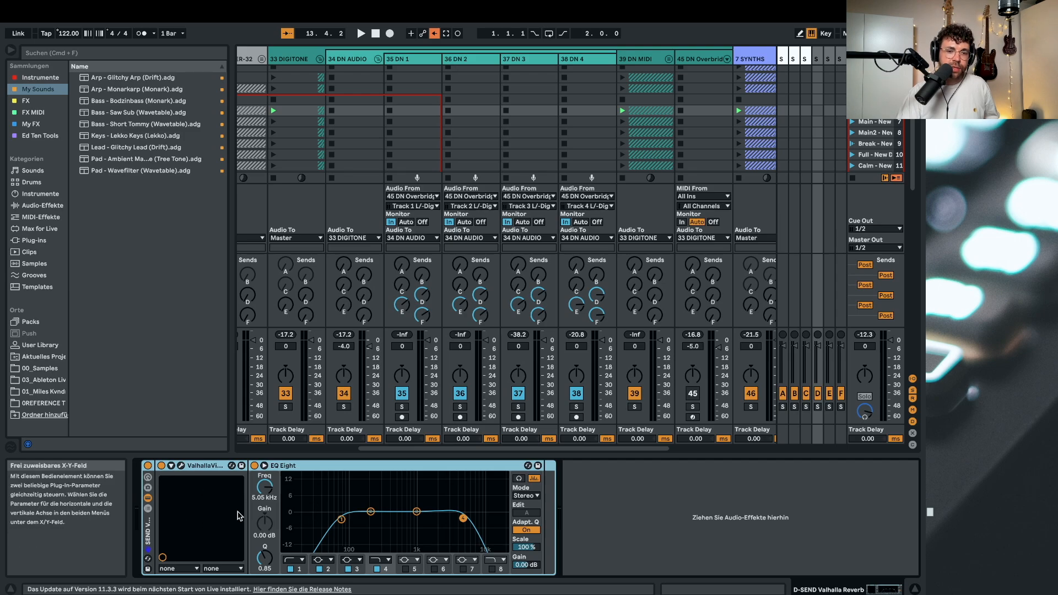
{"action": "mouse_move", "coordinate": [760, 5]}
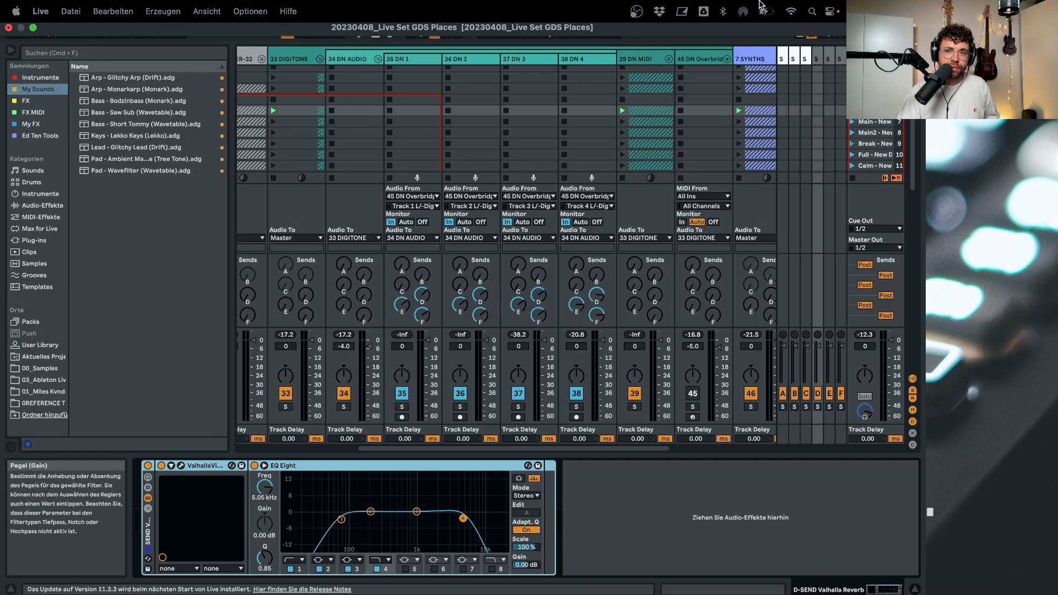
{"action": "left_click", "coordinate": [826, 56]}
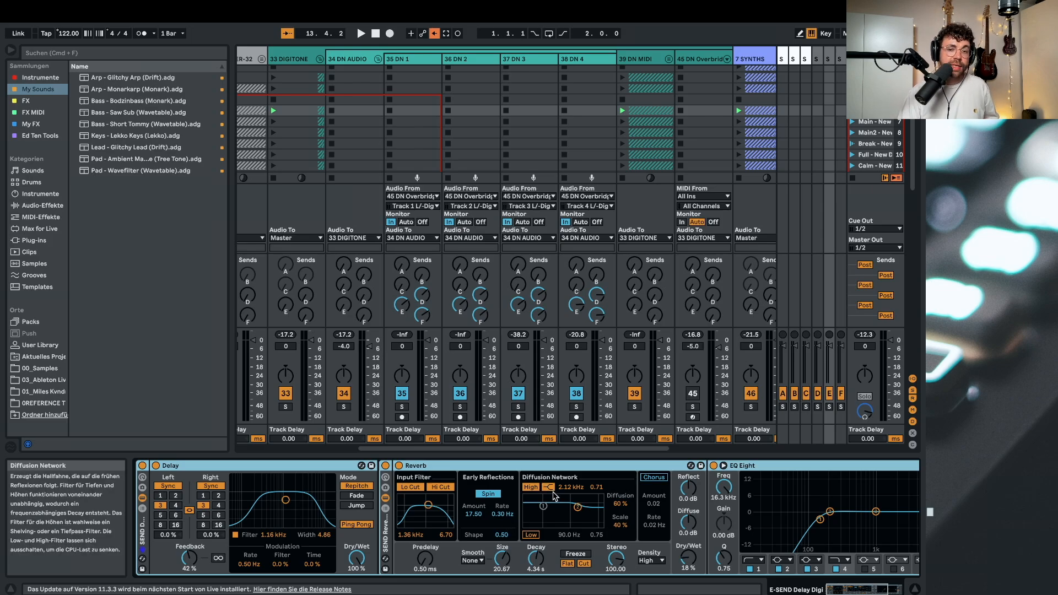
{"action": "left_click", "coordinate": [841, 58]}
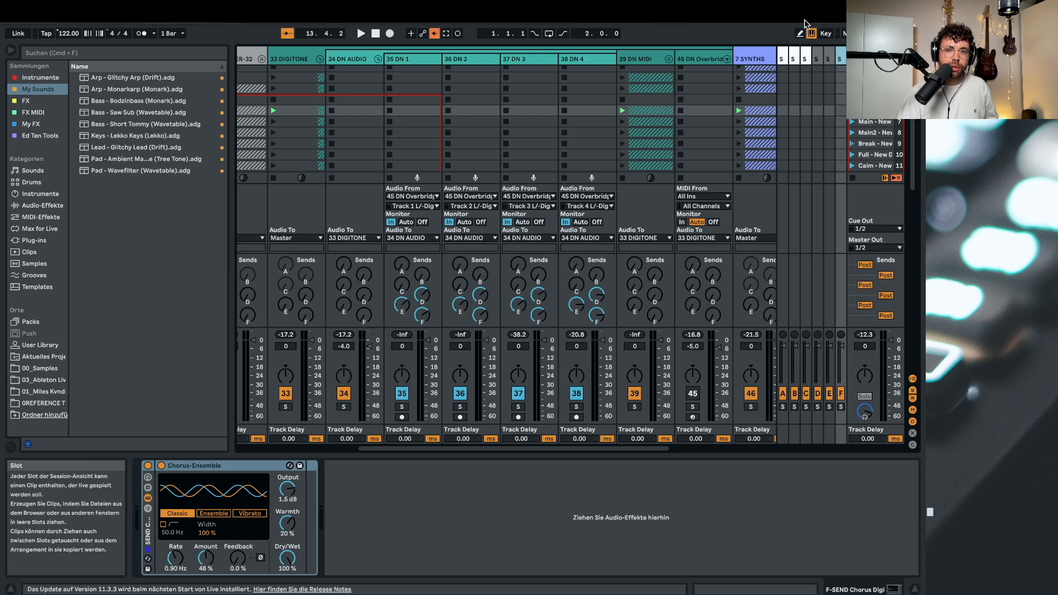
{"action": "left_click", "coordinate": [818, 59]}
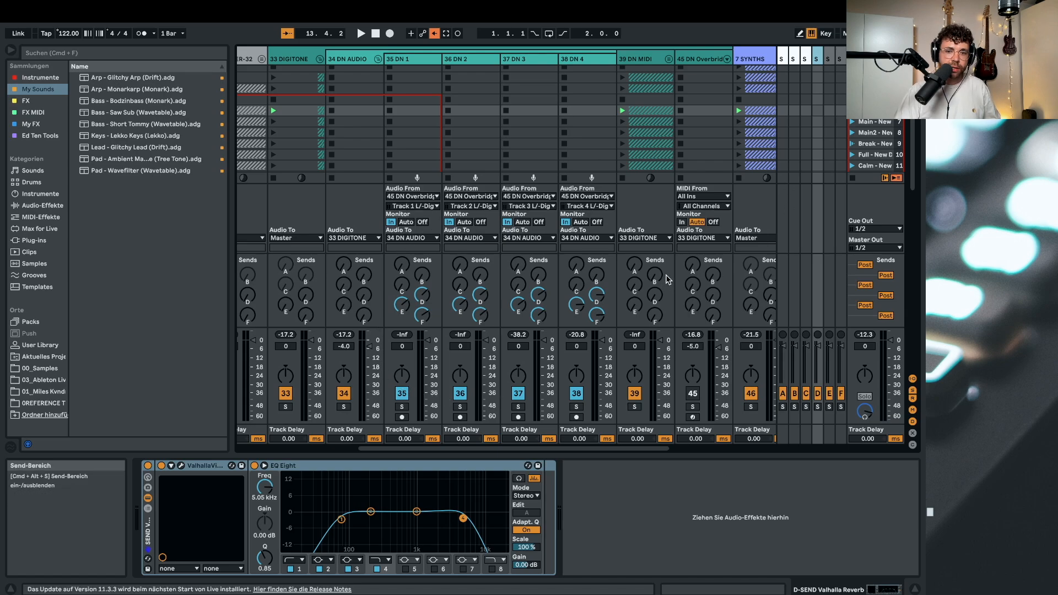
Play back the set to check the Digitone track signals, and fold the 34 DN AUDIO group
{"action": "key", "text": "space"}
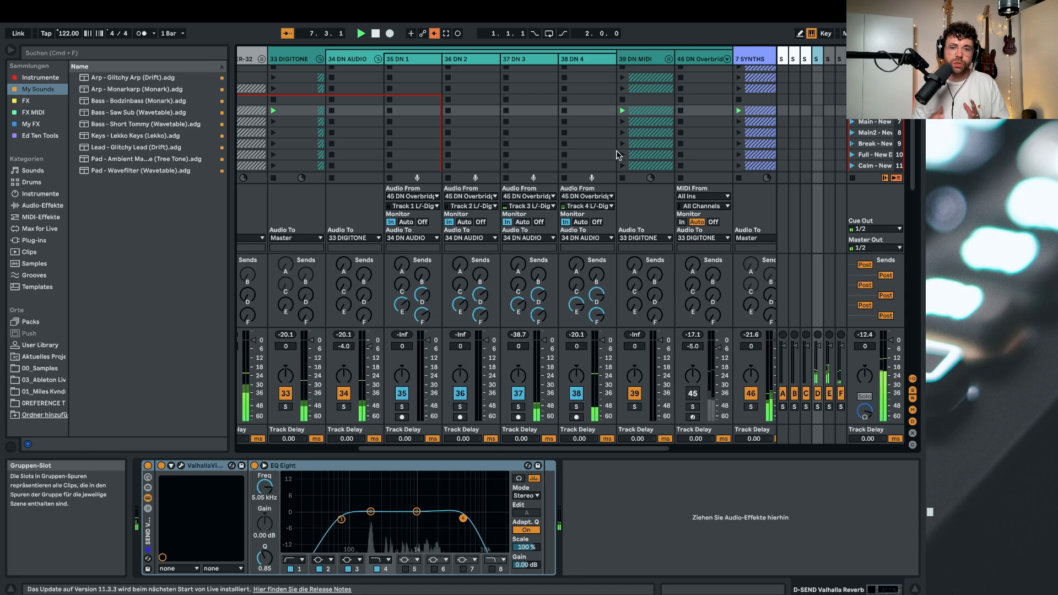
{"action": "key", "text": "space"}
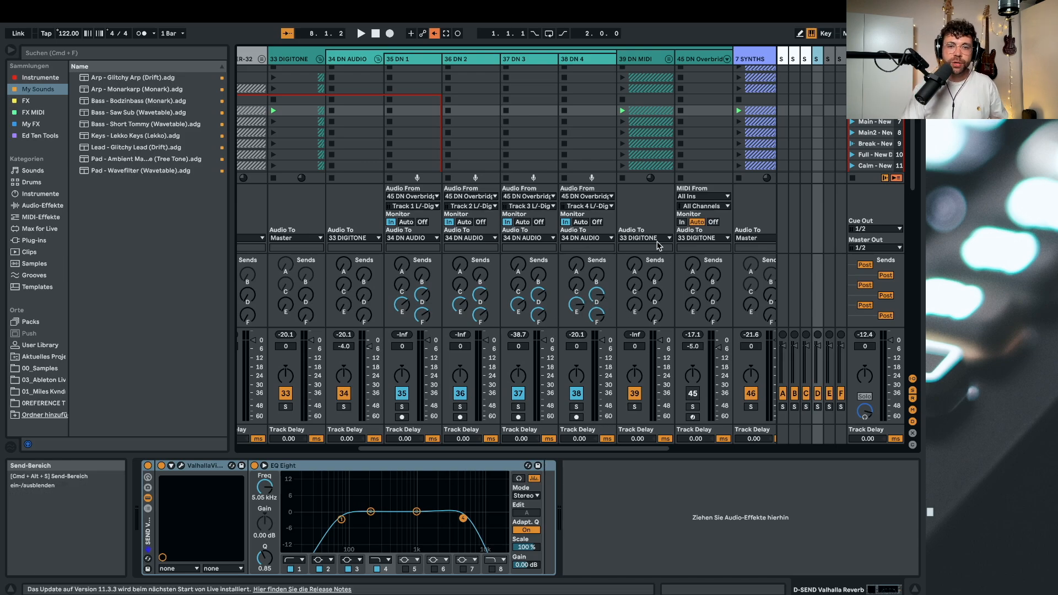
{"action": "left_click", "coordinate": [379, 60]}
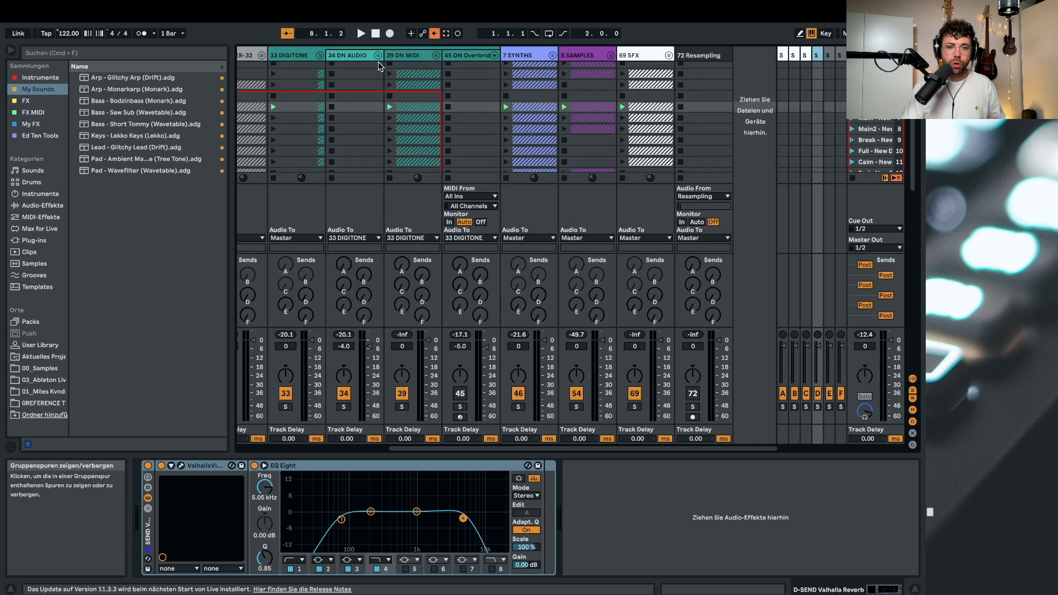
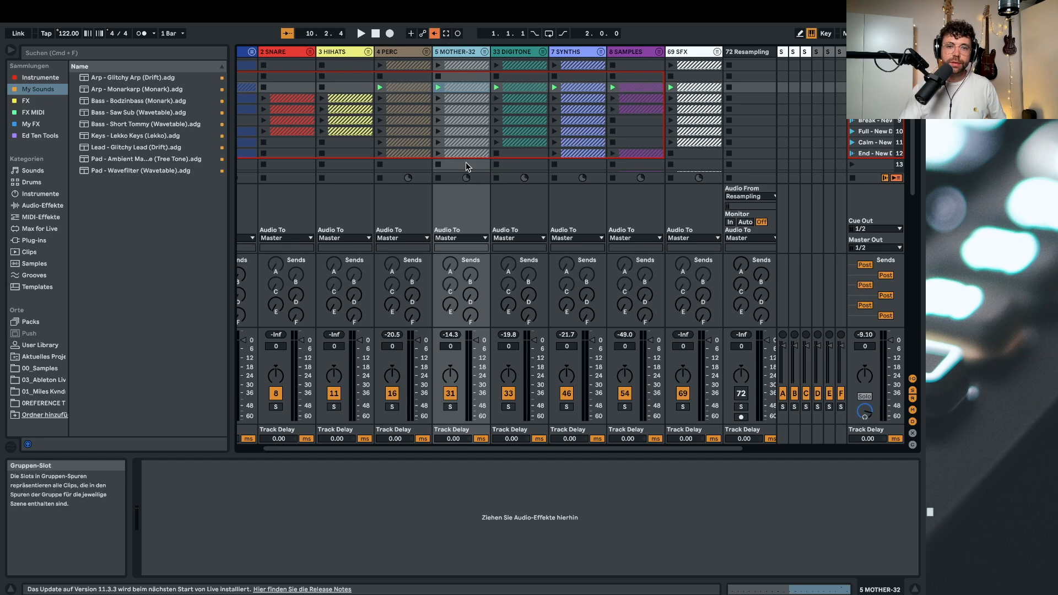
Unfold the 5 MOTHER-32 group, show the devices of the 32 M-32 track and browse its clips across the songs
{"action": "left_click", "coordinate": [484, 52]}
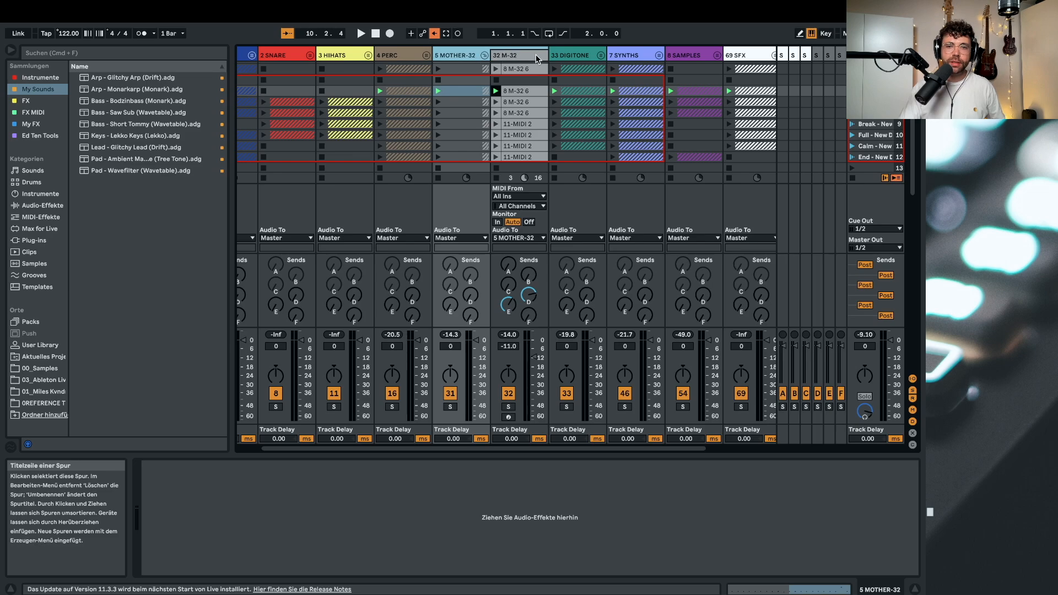
{"action": "left_click", "coordinate": [516, 56]}
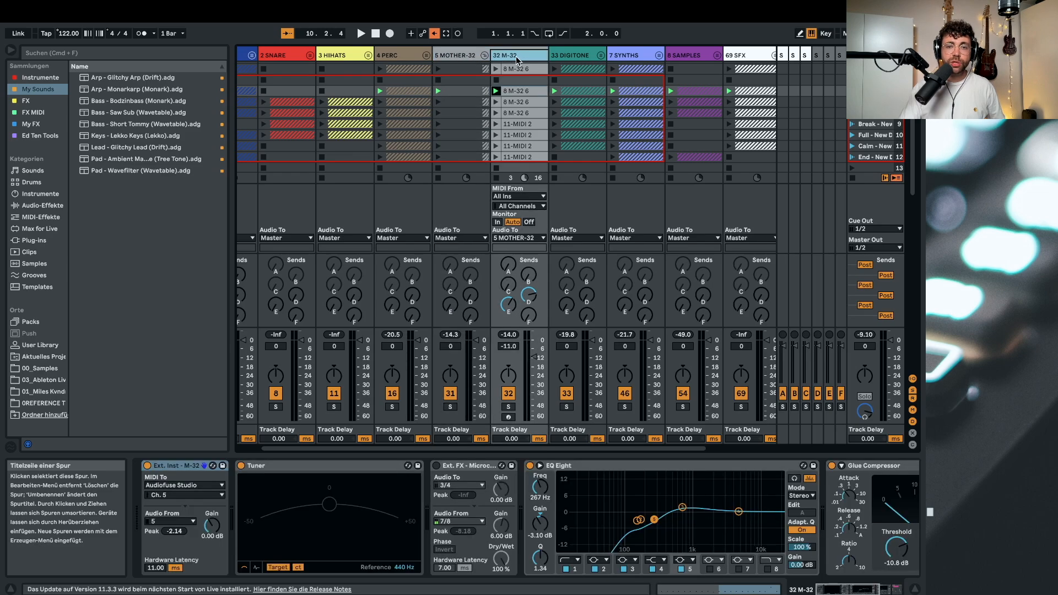
{"action": "scroll", "coordinate": [527, 110], "scroll_direction": "down", "scroll_amount": 8}
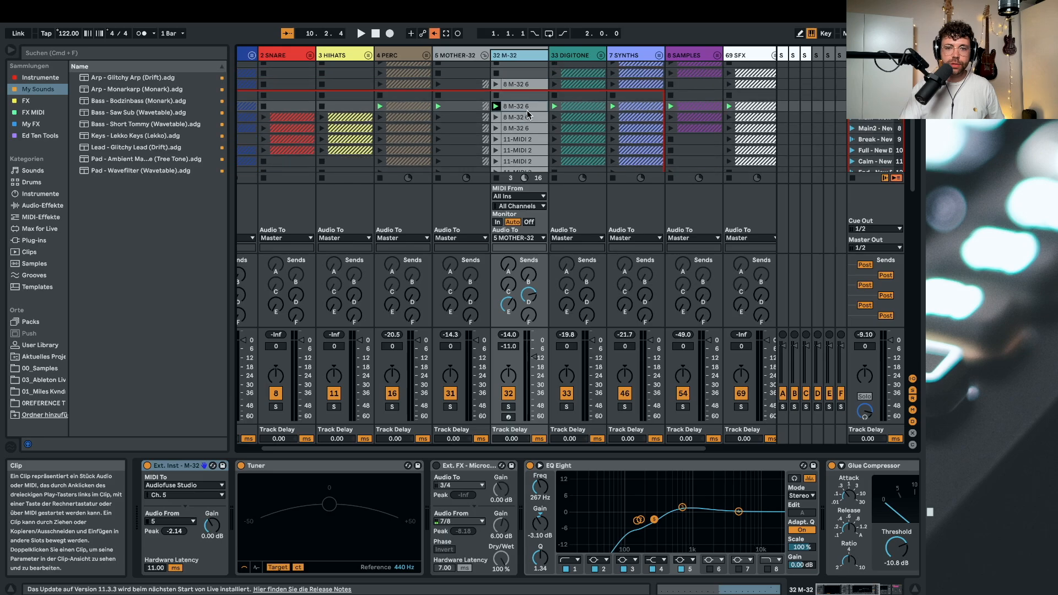
{"action": "scroll", "coordinate": [527, 113], "scroll_direction": "up", "scroll_amount": 8}
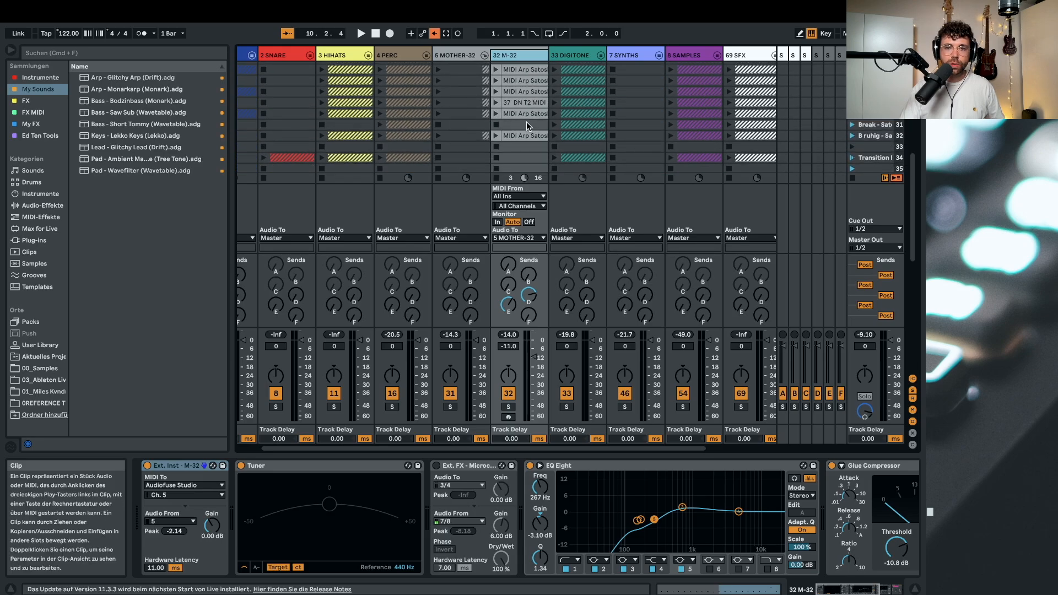
Solo the 5 MOTHER-32 group and play back its running clip
{"action": "left_click", "coordinate": [450, 407]}
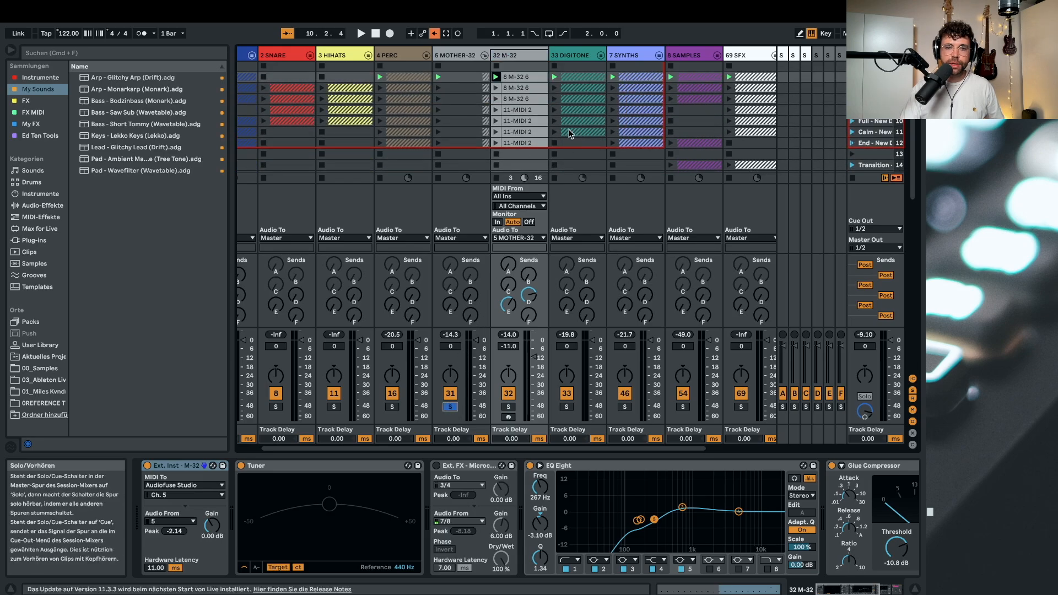
{"action": "left_click", "coordinate": [361, 34]}
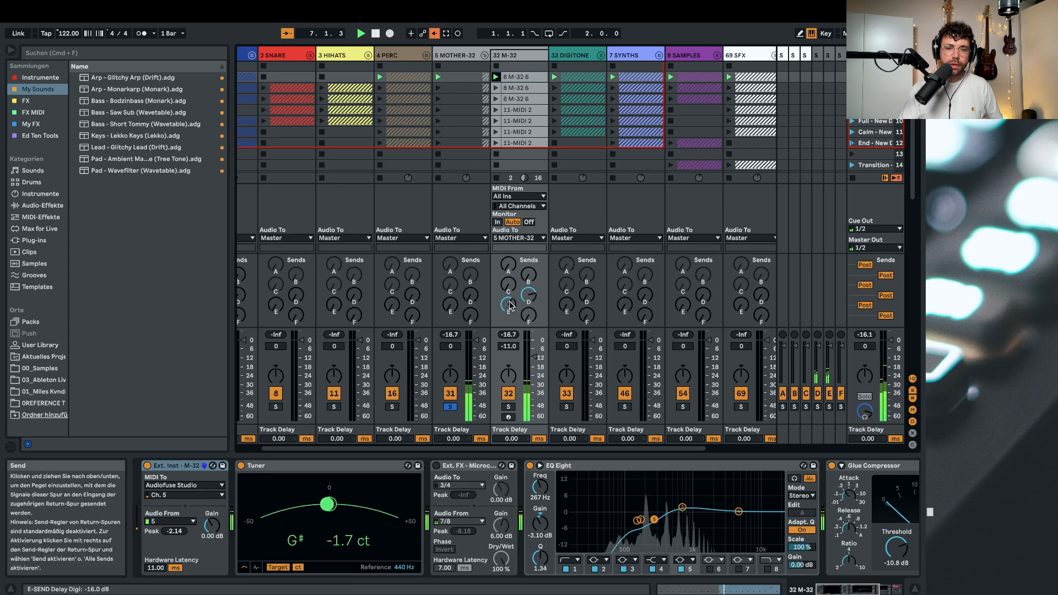
{"action": "mouse_move", "coordinate": [422, 23]}
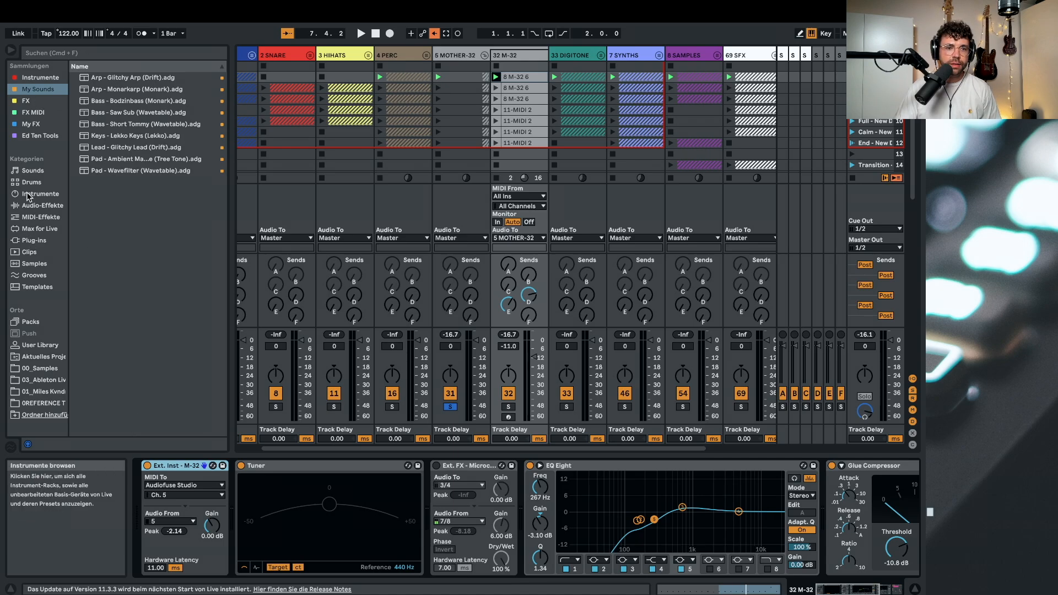
Locate the External Instrument device among the browser's instruments and look at its saved presets
{"action": "left_click", "coordinate": [34, 217]}
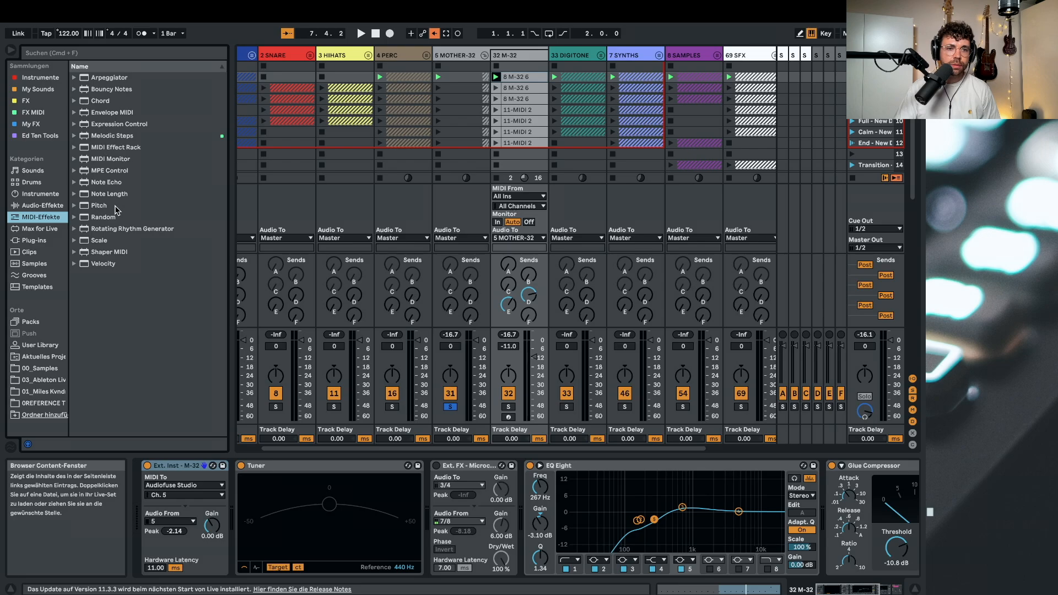
{"action": "left_click", "coordinate": [51, 196]}
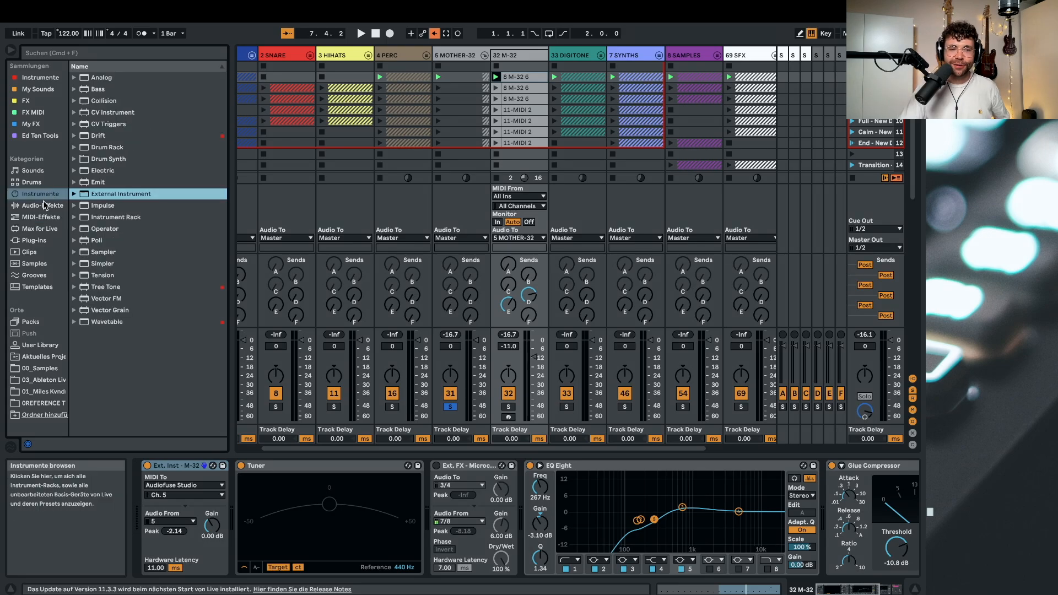
{"action": "left_click", "coordinate": [40, 197]}
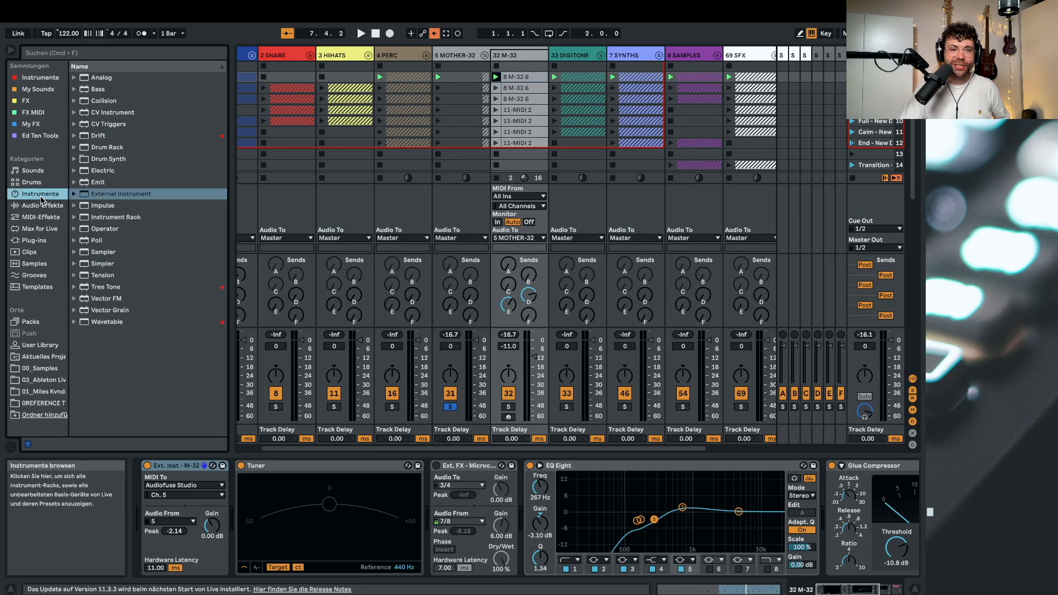
{"action": "left_click", "coordinate": [109, 196]}
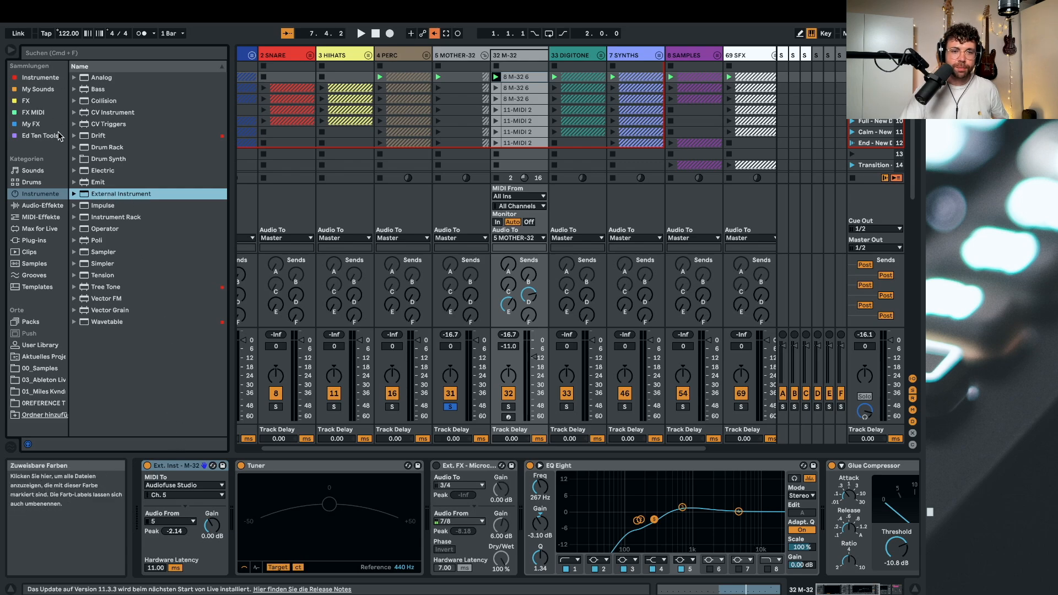
{"action": "left_click", "coordinate": [74, 195]}
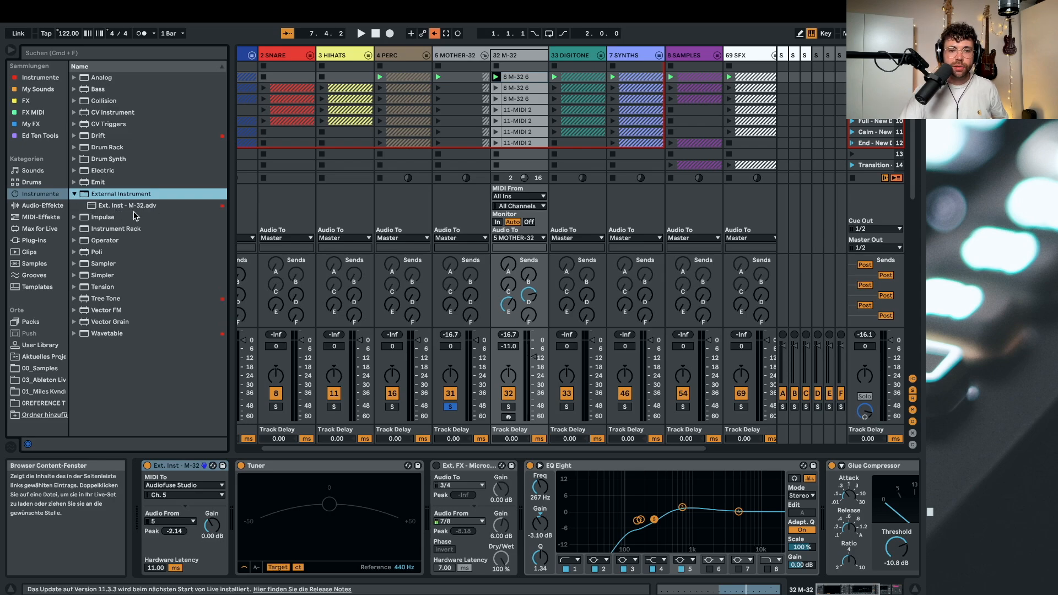
{"action": "left_click", "coordinate": [74, 194]}
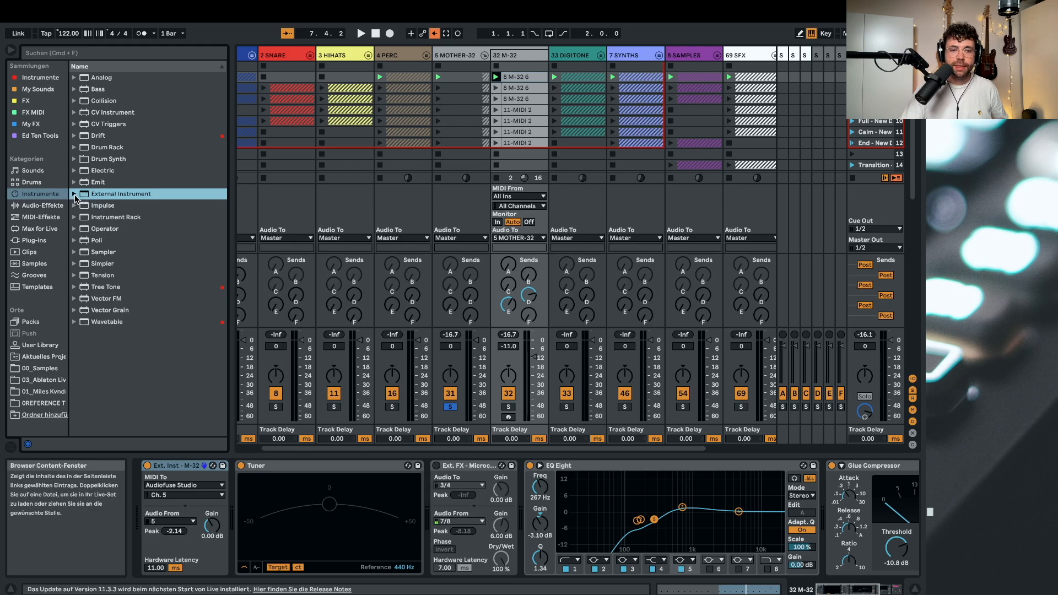
Check the MIDI channel and audio input options of the M-32 External Instrument, keeping Ch. 5 and input 5
{"action": "left_click", "coordinate": [180, 495]}
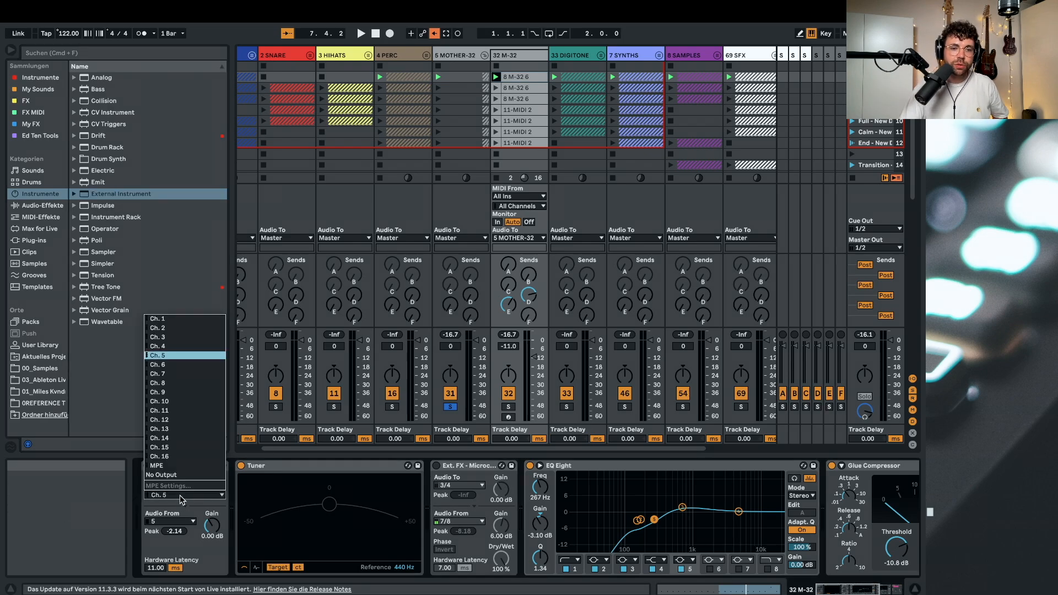
{"action": "left_click", "coordinate": [162, 356]}
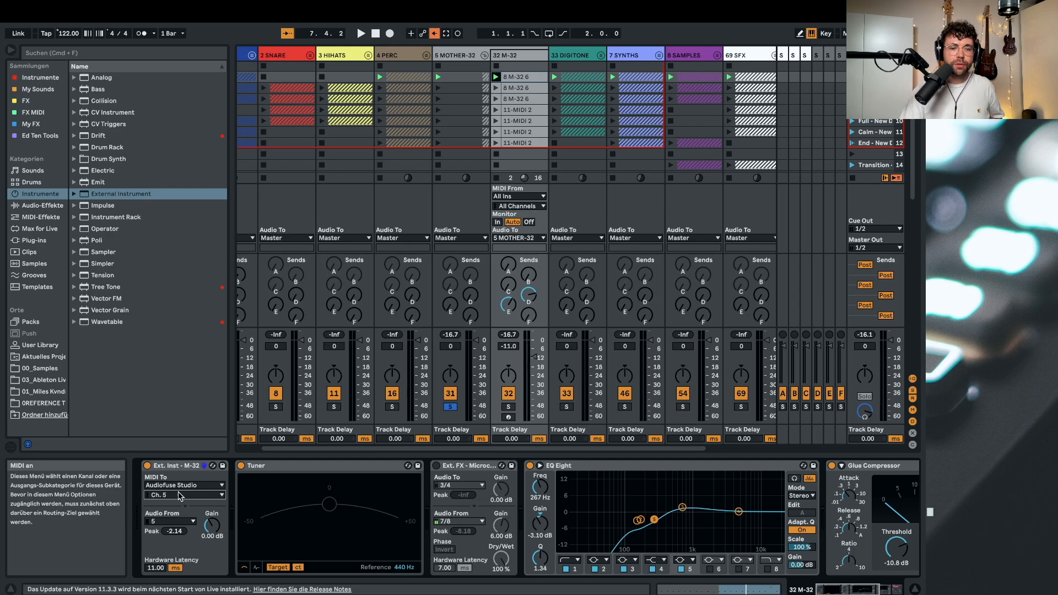
{"action": "left_click", "coordinate": [169, 523]}
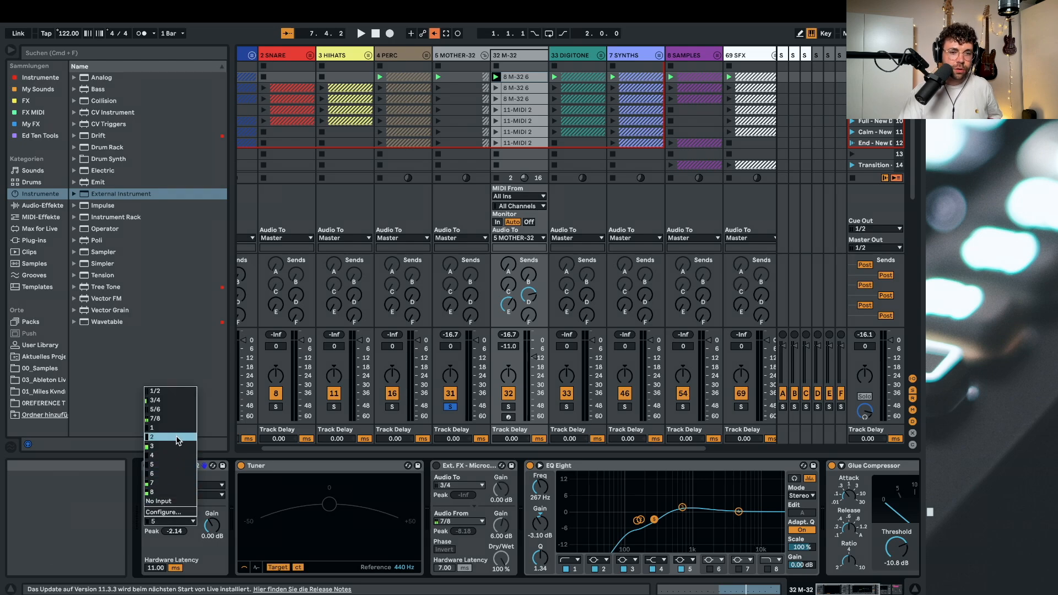
{"action": "left_click", "coordinate": [158, 469]}
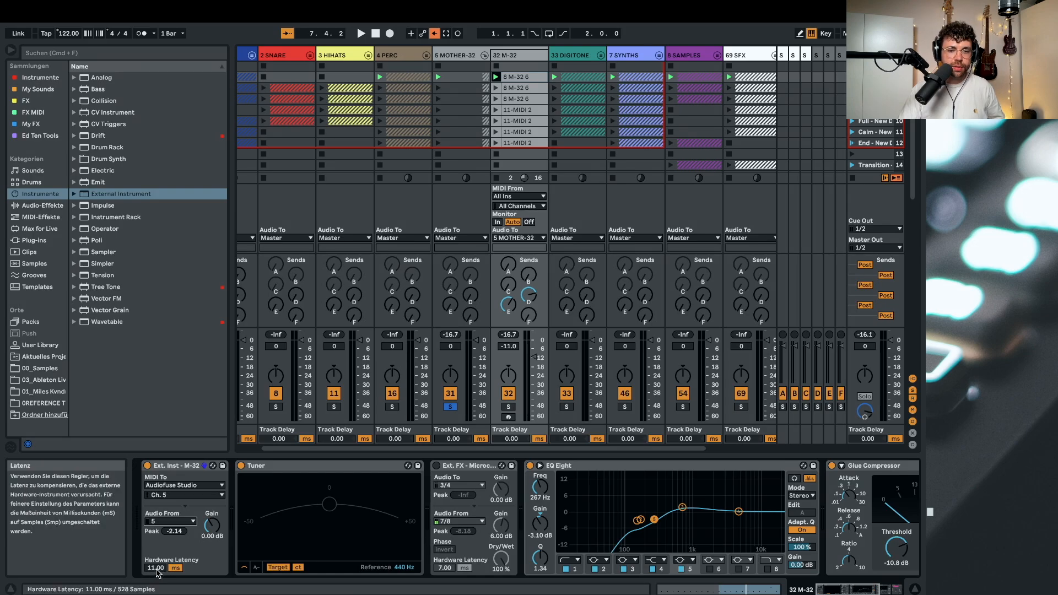
Play back the soloed Mother-32 and examine the 32 M-32 effect chain from the Tuner to the Mix rack
{"action": "left_click", "coordinate": [361, 35]}
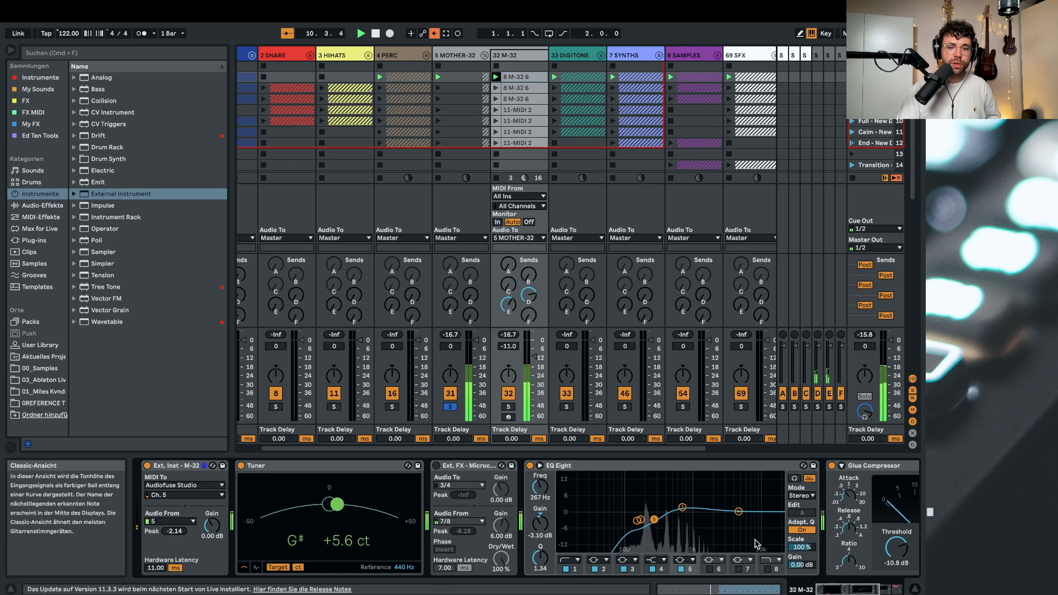
{"action": "left_click", "coordinate": [838, 593]}
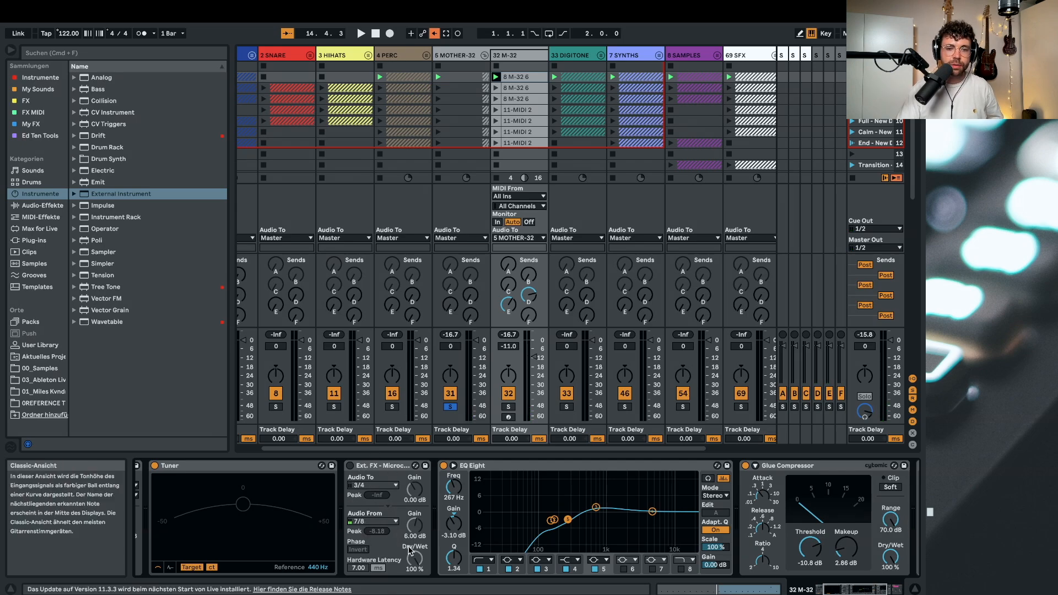
{"action": "scroll", "coordinate": [387, 522], "scroll_direction": "right", "scroll_amount": 5}
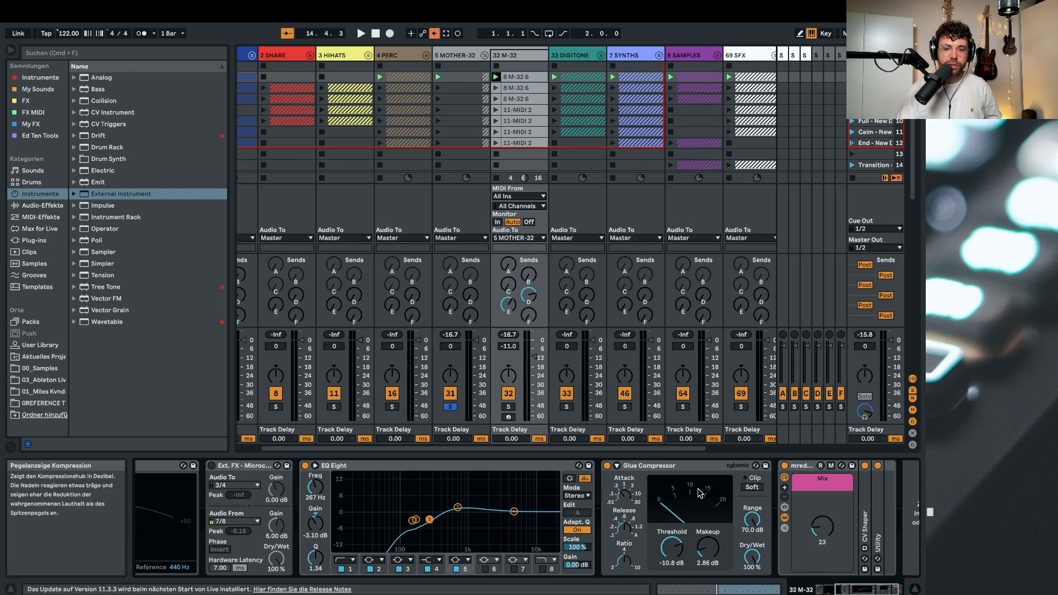
{"action": "left_click", "coordinate": [873, 593]}
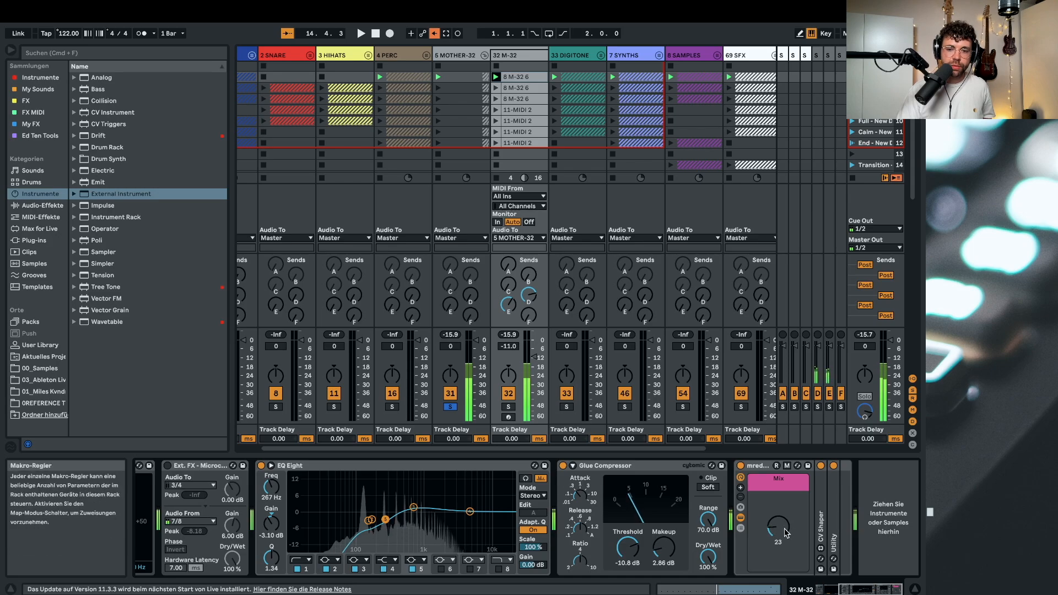
Sweep the Mix macro at the end of the M-32 effect chain up to about 86 and back down to 25
{"action": "left_click_drag", "start_coordinate": [780, 533], "coordinate": [780, 485]}
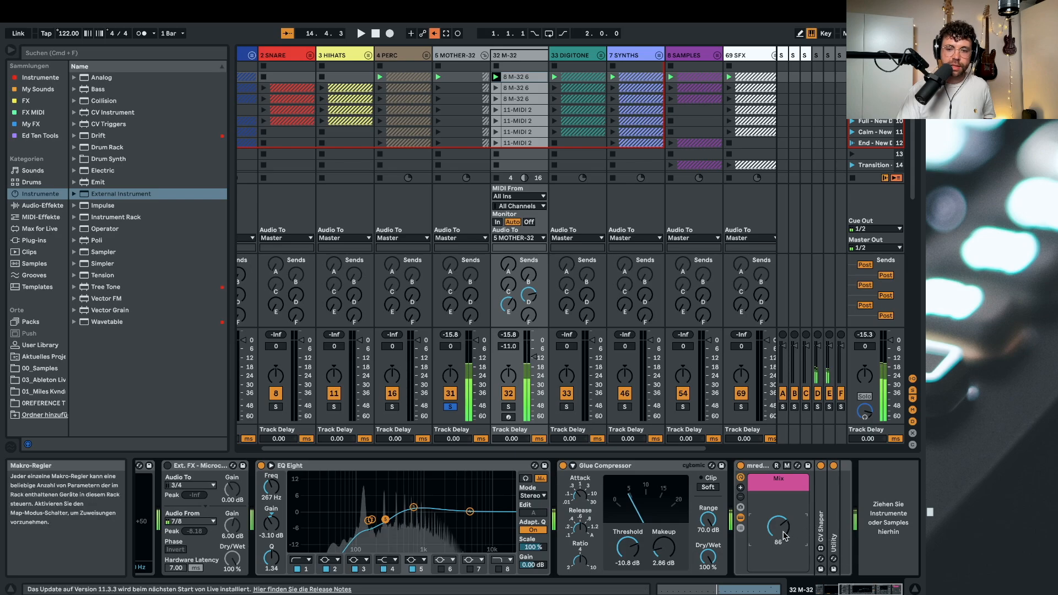
{"action": "left_click_drag", "start_coordinate": [787, 533], "coordinate": [787, 579]}
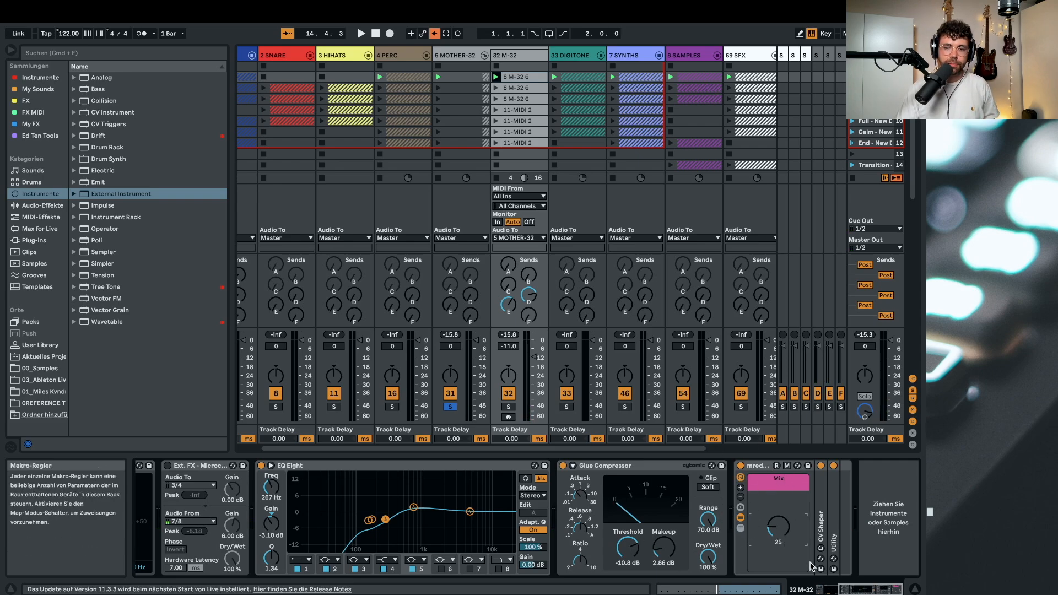
Review the External Instrument at the start of the M-32 chain and the MIDI notes in the track's first clip
{"action": "left_click_drag", "start_coordinate": [850, 589], "coordinate": [809, 591]}
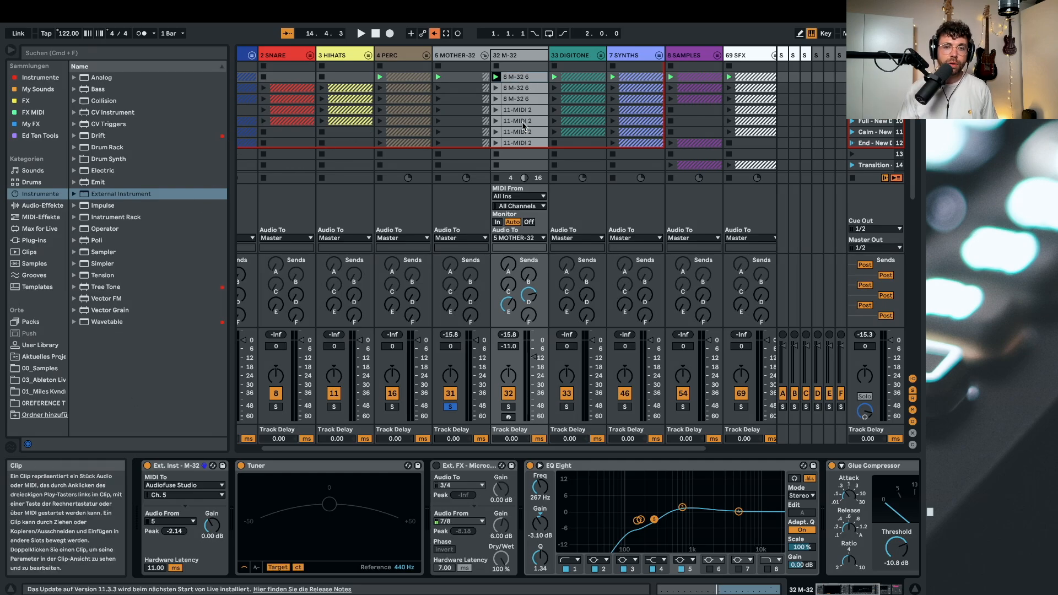
{"action": "left_click", "coordinate": [522, 80]}
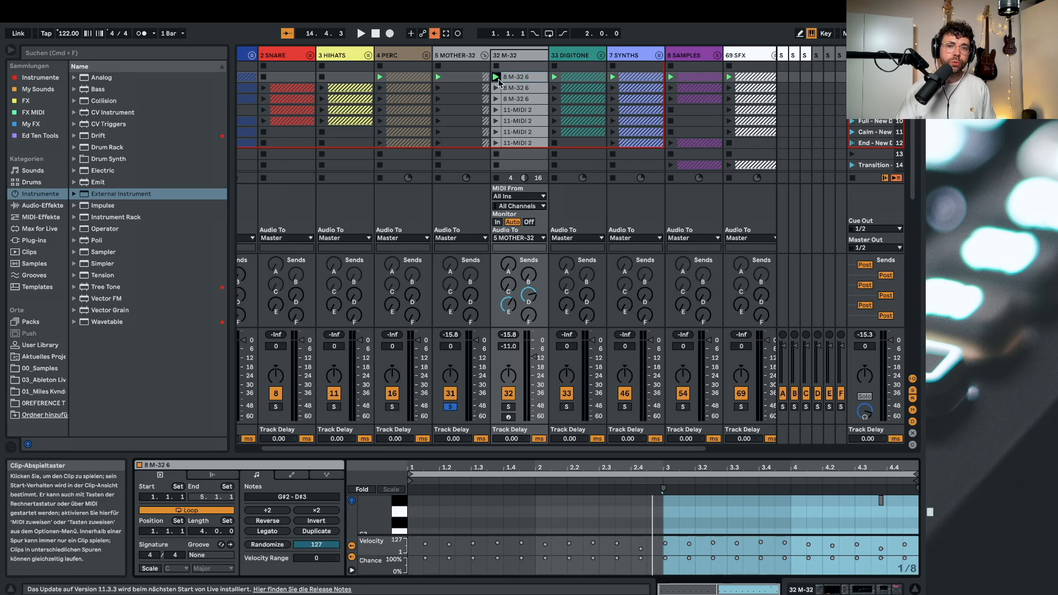
{"action": "left_click", "coordinate": [512, 55]}
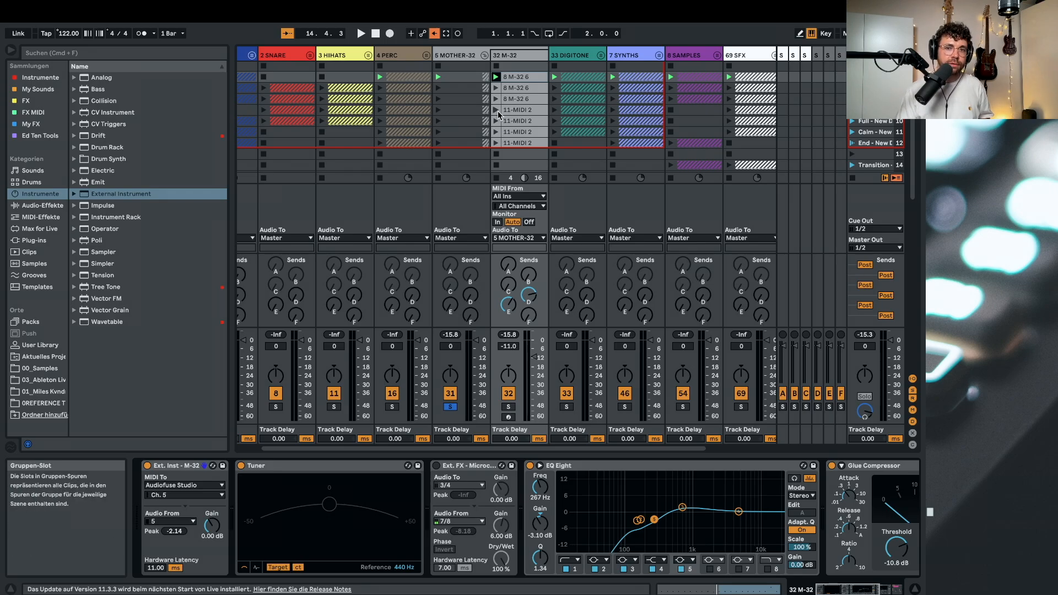
Insert a new audio track directly after the 32 M-32 track
{"action": "left_click", "coordinate": [521, 57]}
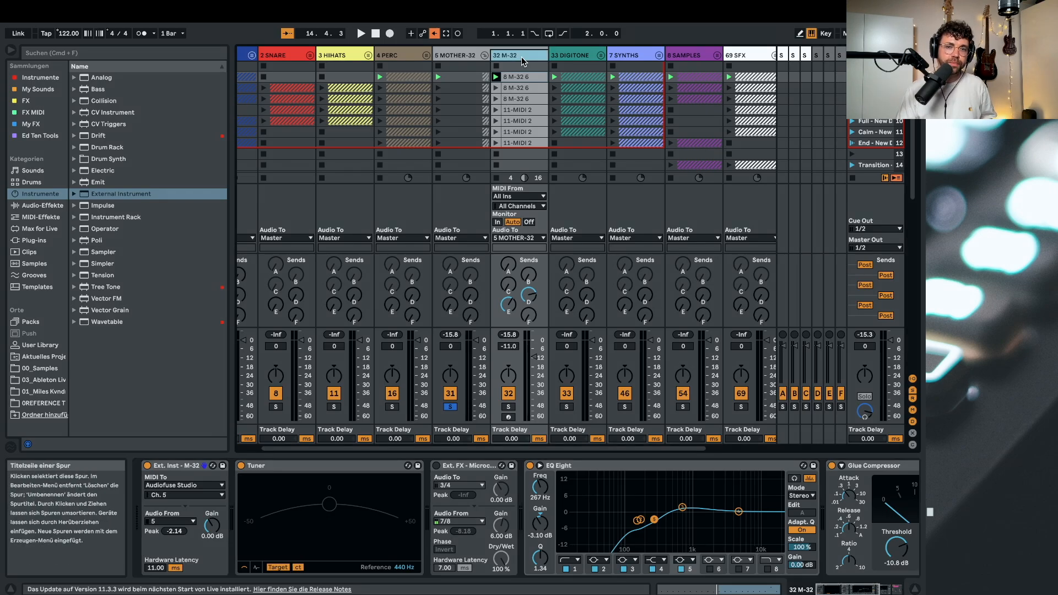
{"action": "right_click", "coordinate": [522, 58]}
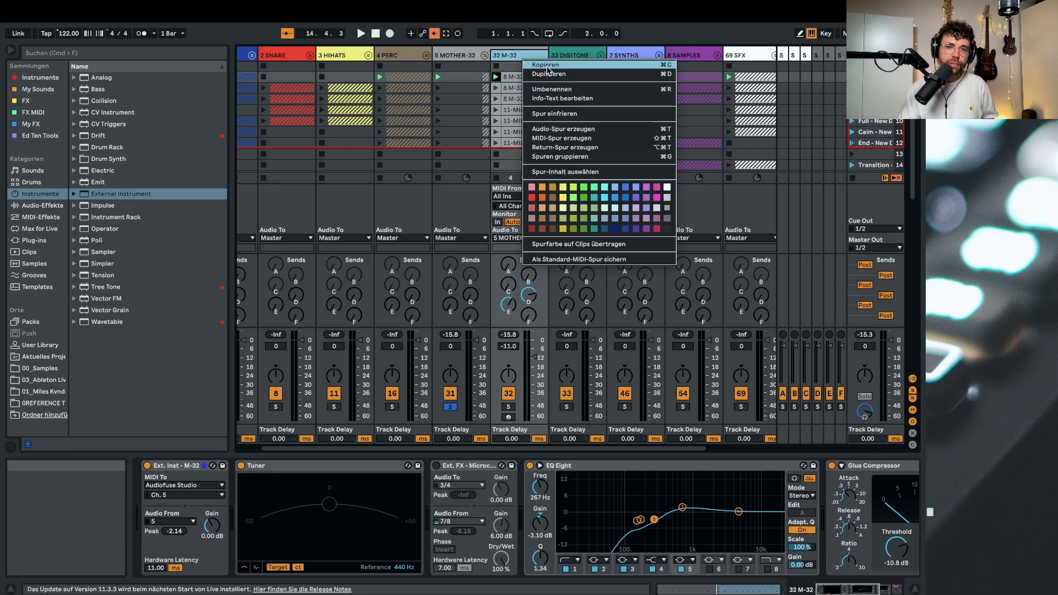
{"action": "left_click", "coordinate": [573, 130]}
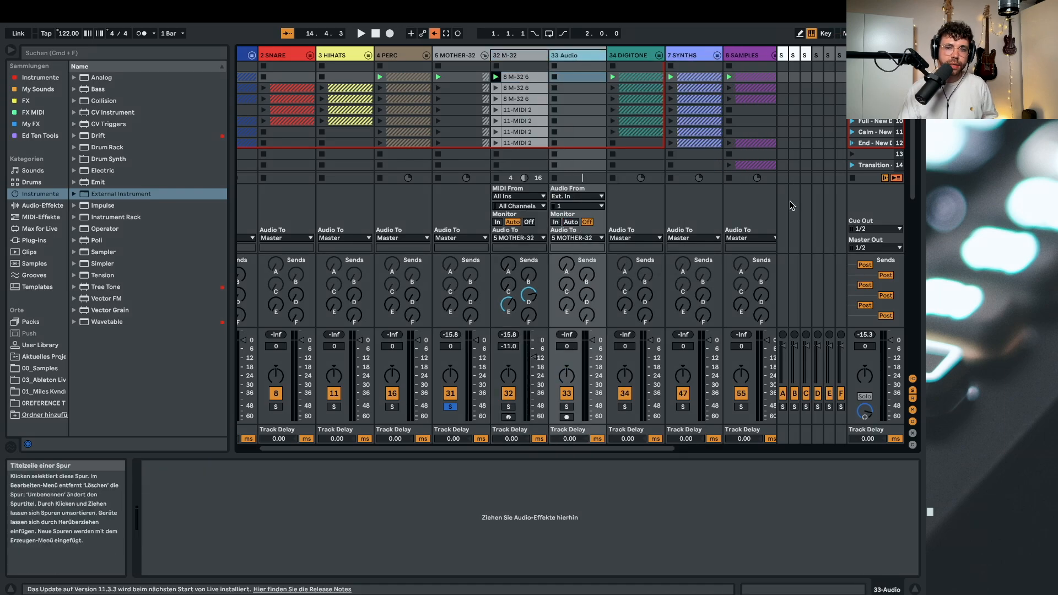
Set the new audio track's input source to the 32 M-32 track
{"action": "left_click", "coordinate": [577, 196]}
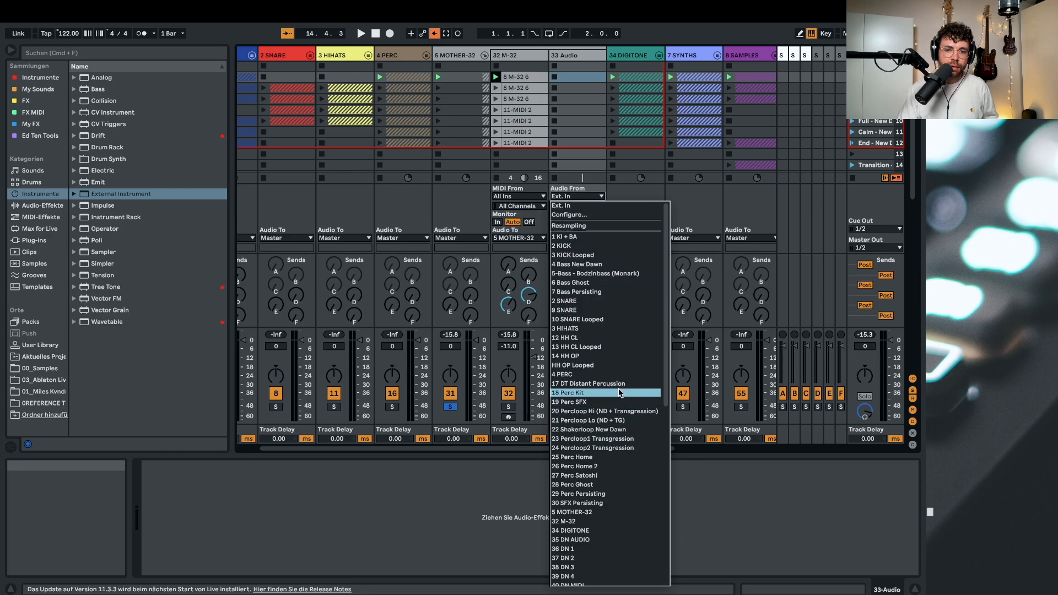
{"action": "scroll", "coordinate": [639, 515], "scroll_direction": "down", "scroll_amount": 1}
{"action": "scroll", "coordinate": [640, 514], "scroll_direction": "down", "scroll_amount": 5}
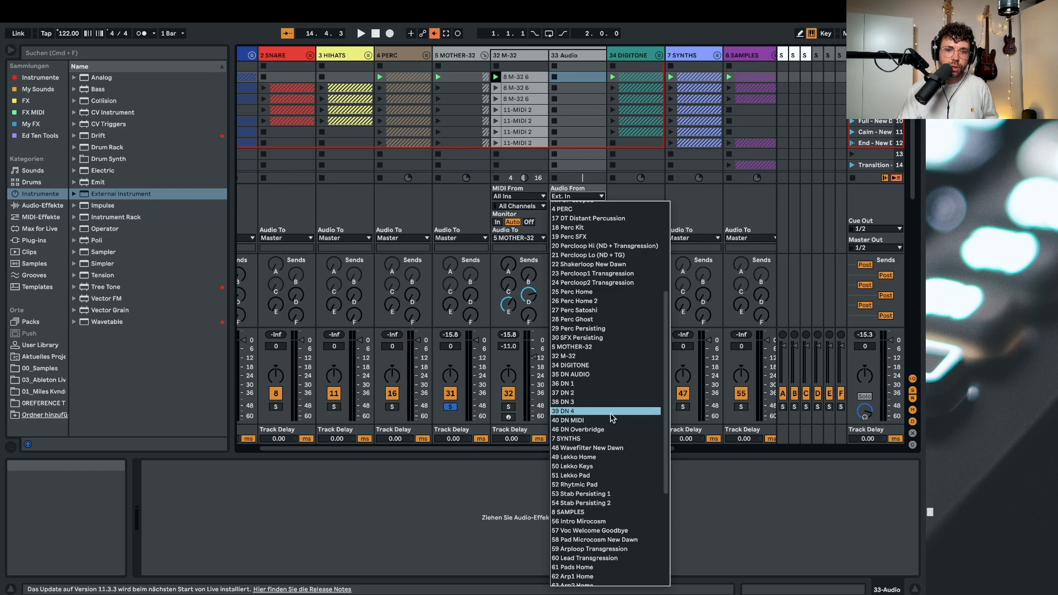
{"action": "left_click", "coordinate": [593, 356]}
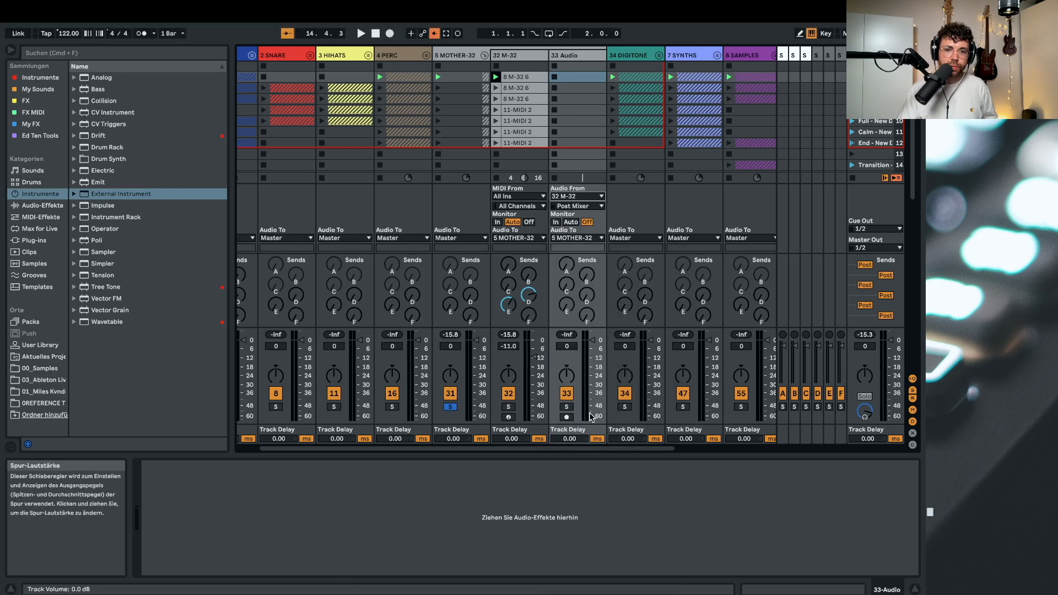
Arm the new audio track and record about six bars of the playing Mother-32 into its first clip slot
{"action": "left_click", "coordinate": [567, 418]}
{"action": "key", "text": "space"}
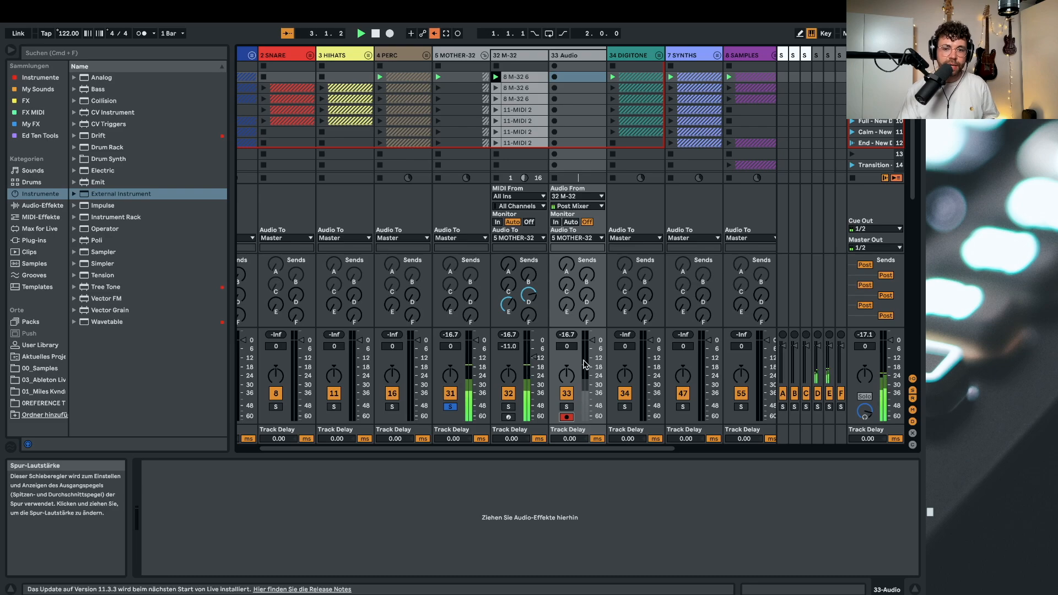
{"action": "left_click", "coordinate": [554, 77]}
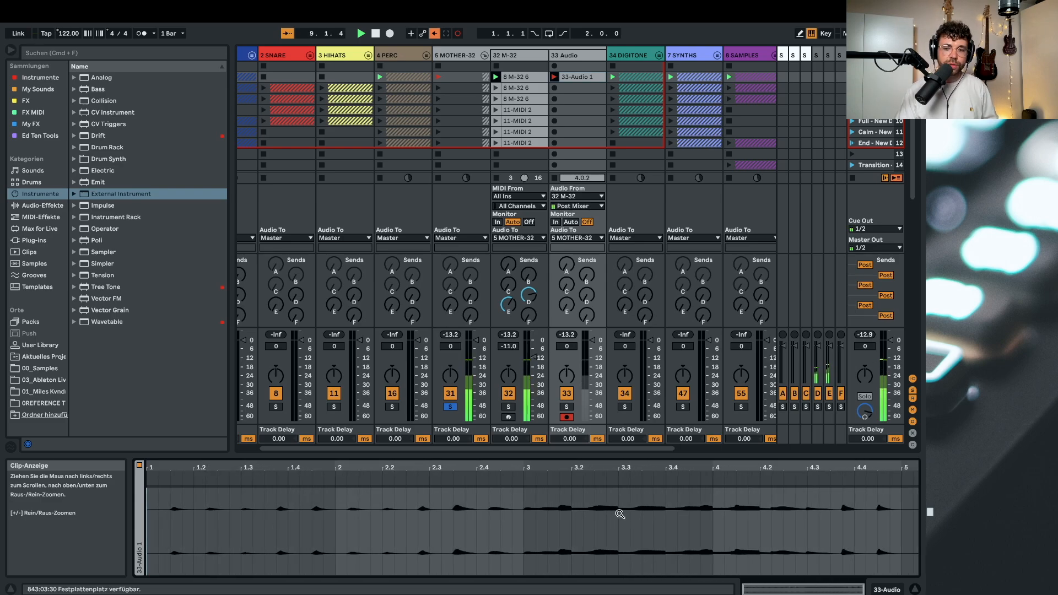
{"action": "mouse_move", "coordinate": [614, 7]}
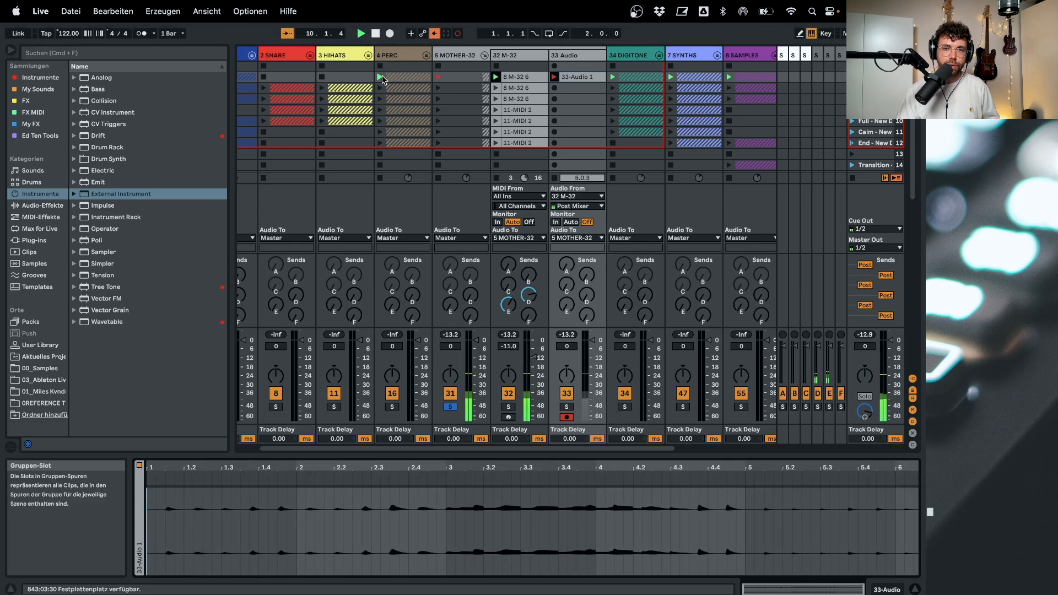
{"action": "left_click", "coordinate": [376, 34]}
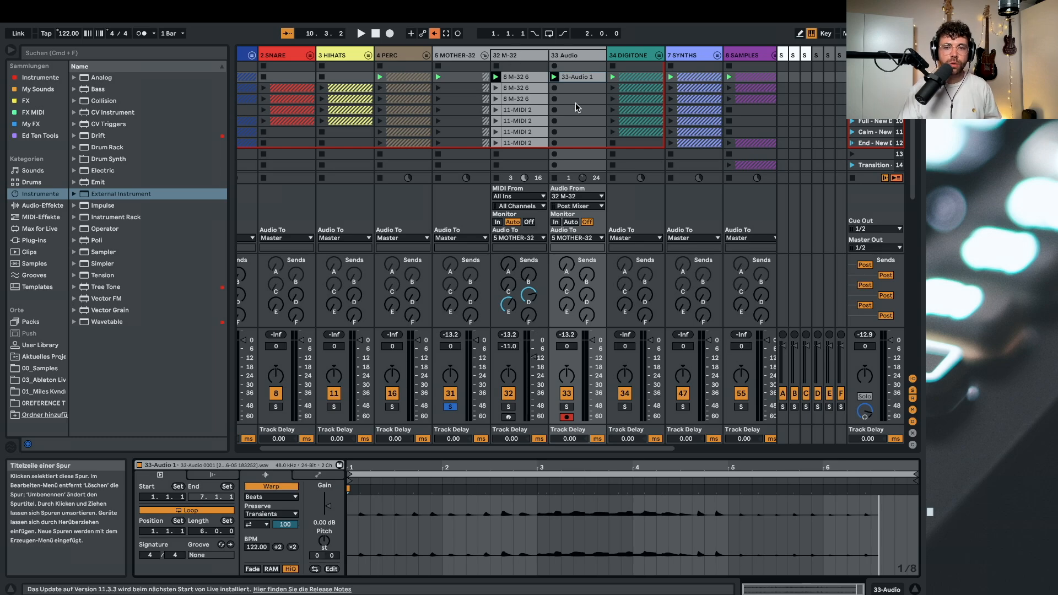
{"action": "left_click", "coordinate": [573, 57]}
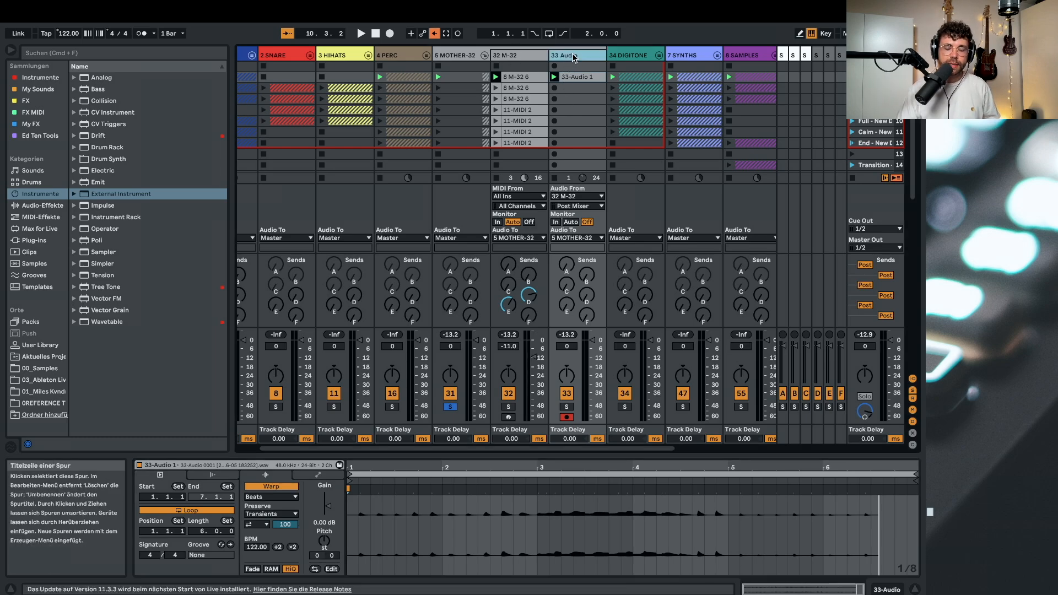